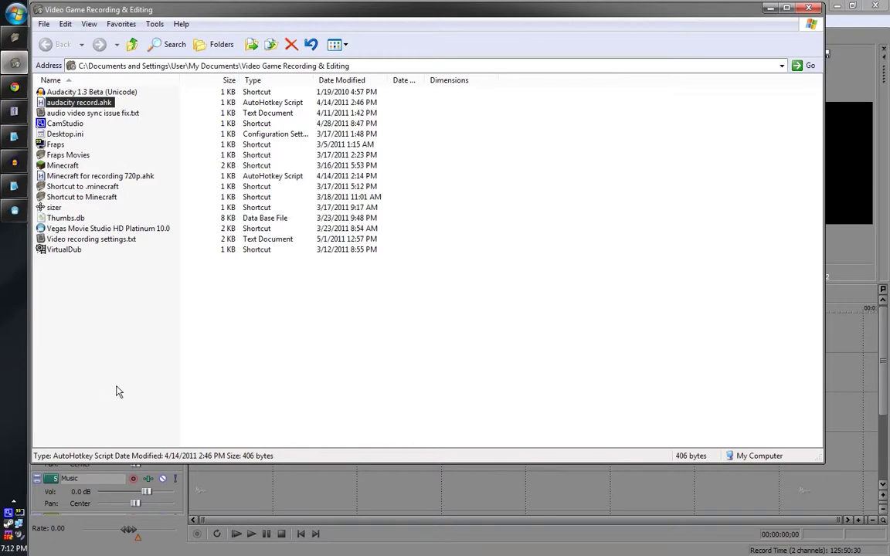
Bring Vegas Movie Studio to the front and open the Fraps and CamStudio windows over it.
left_click_drag(581, 11, 590, 41)
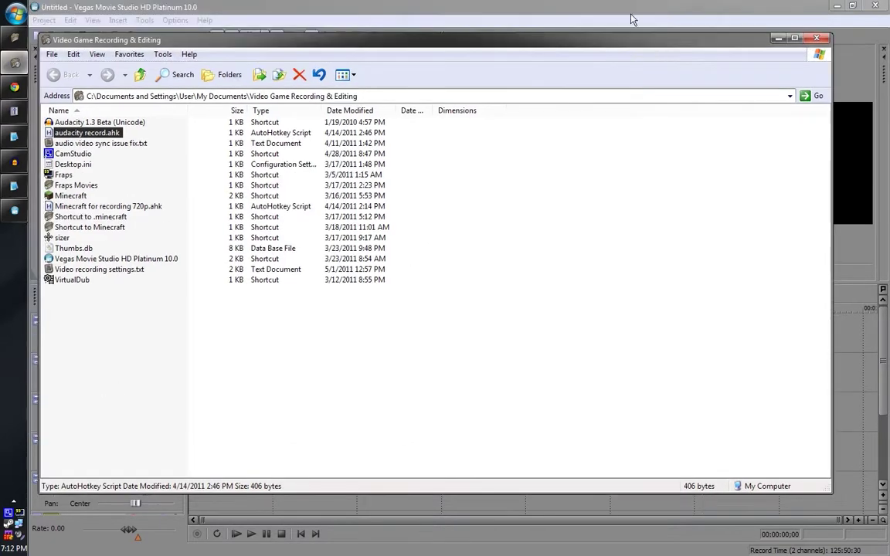
left_click(624, 11)
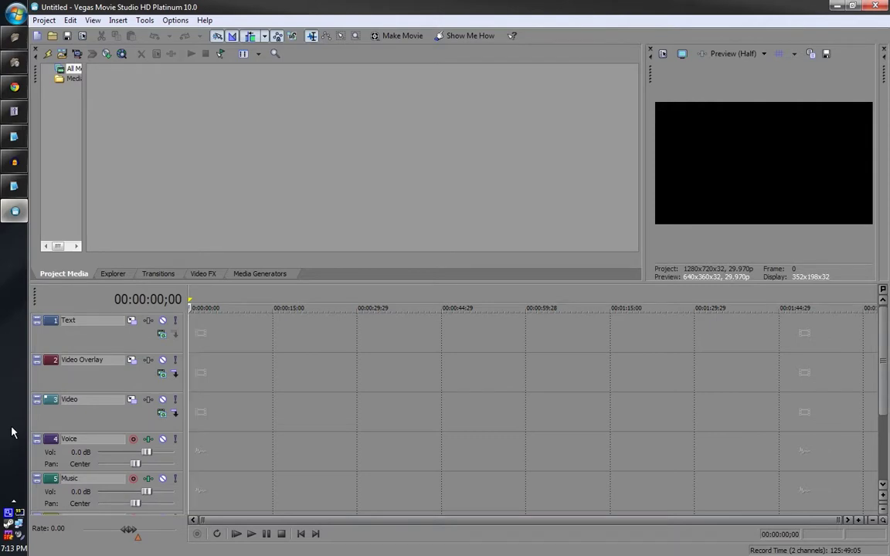
left_click(19, 514)
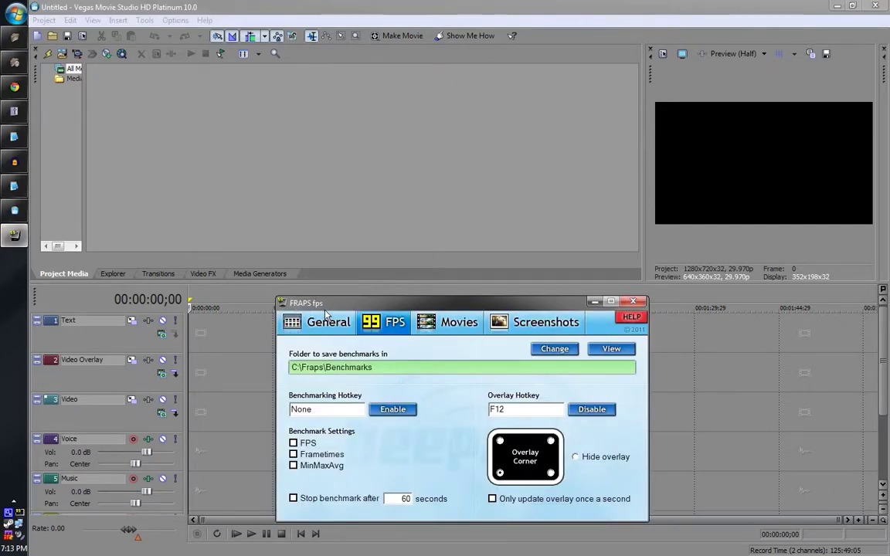
left_click(8, 513)
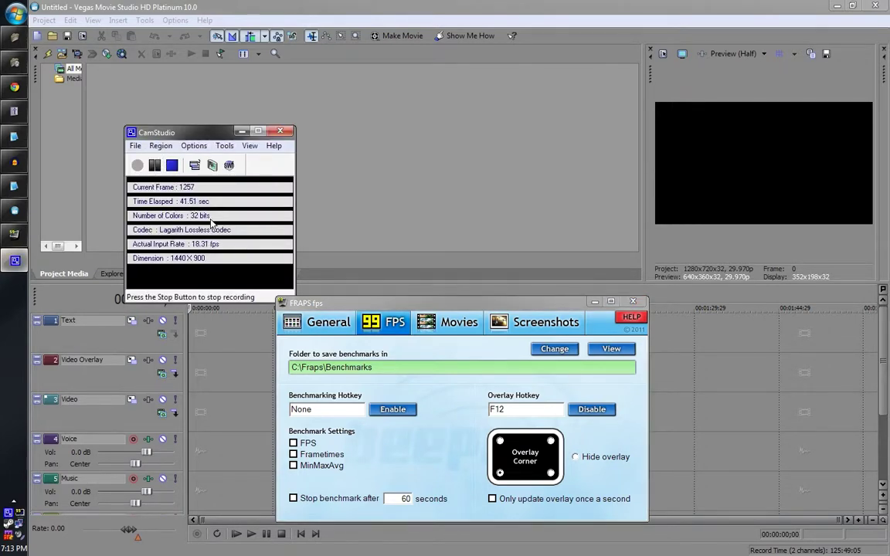
left_click(17, 13)
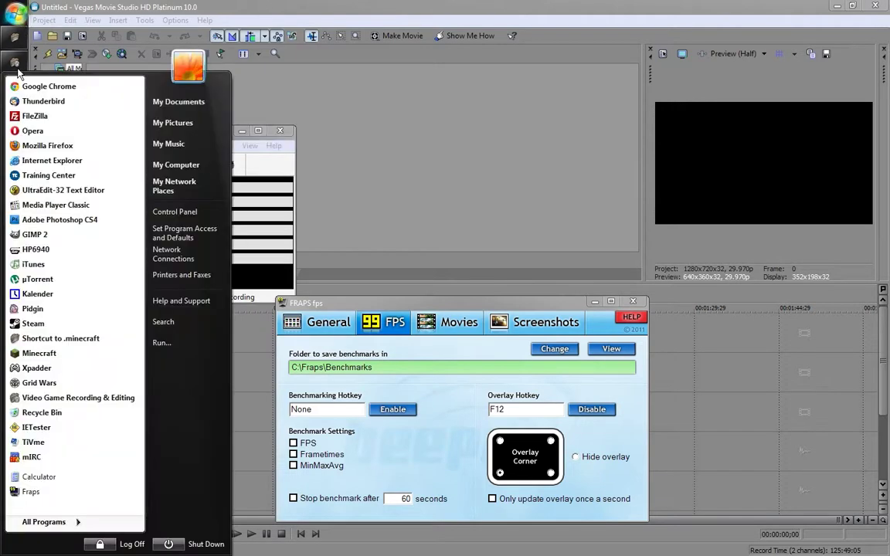
left_click(14, 16)
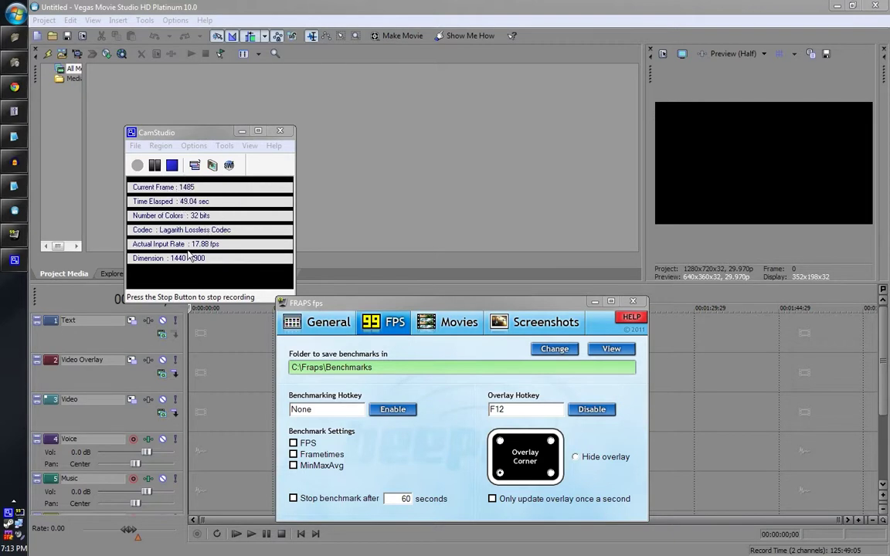
Show the movie capture settings in Fraps and minimize the CamStudio window.
left_click(446, 322)
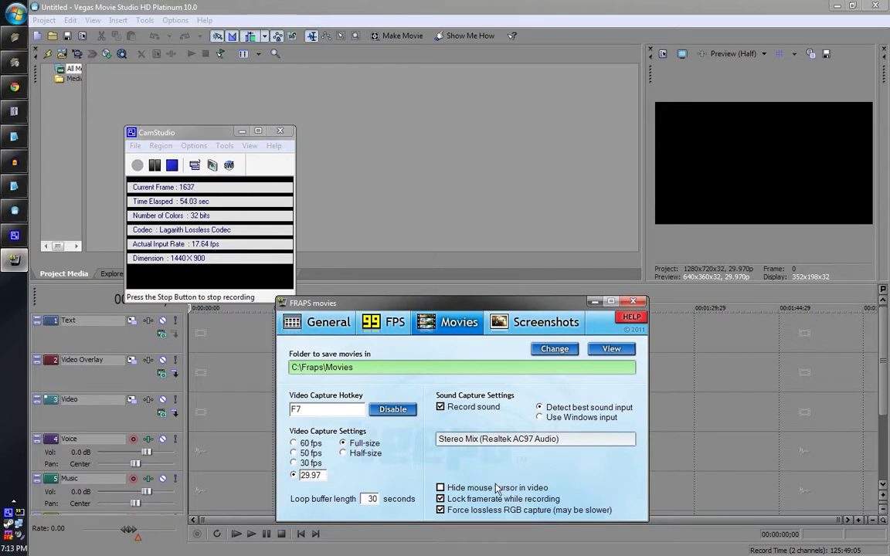
left_click(172, 130)
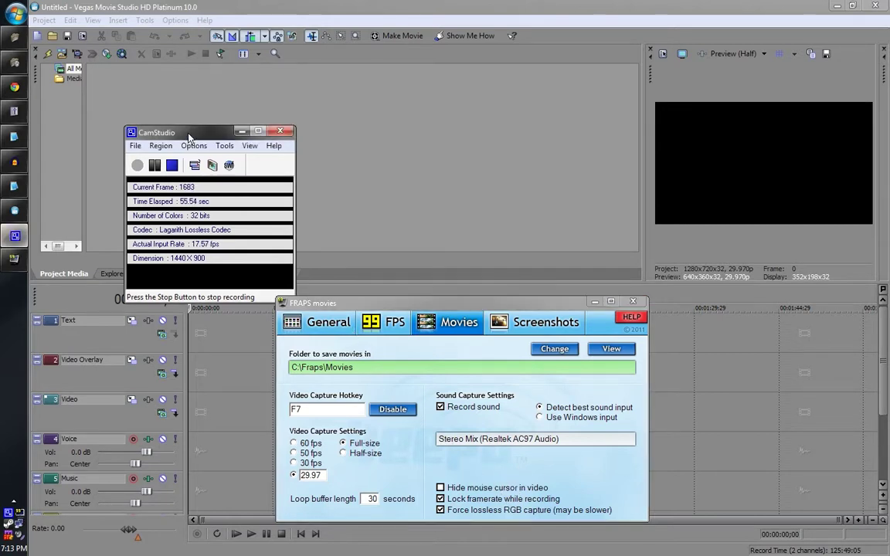
left_click(237, 133)
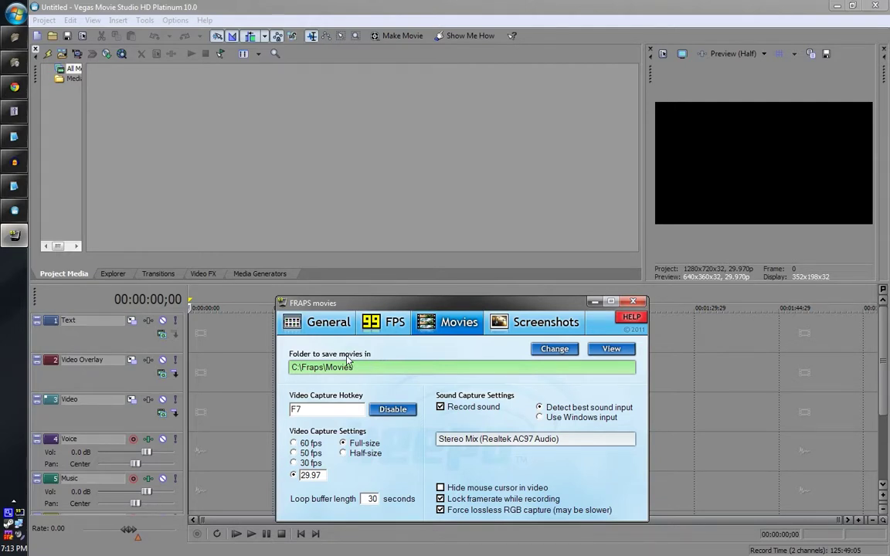
Bring up the Video recording settings.txt notes and arrange the Notepad and Fraps windows so the Fraps settings notes are readable.
left_click(14, 186)
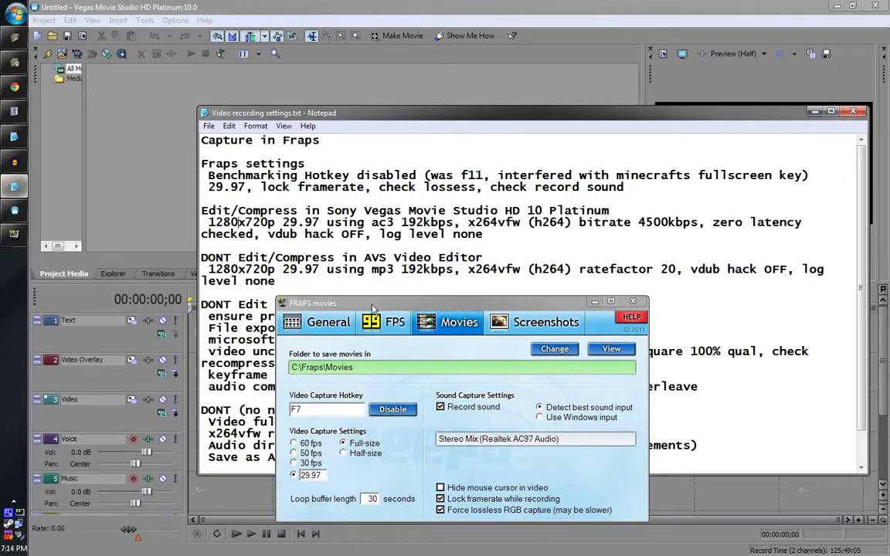
left_click_drag(372, 308, 220, 301)
left_click(348, 144)
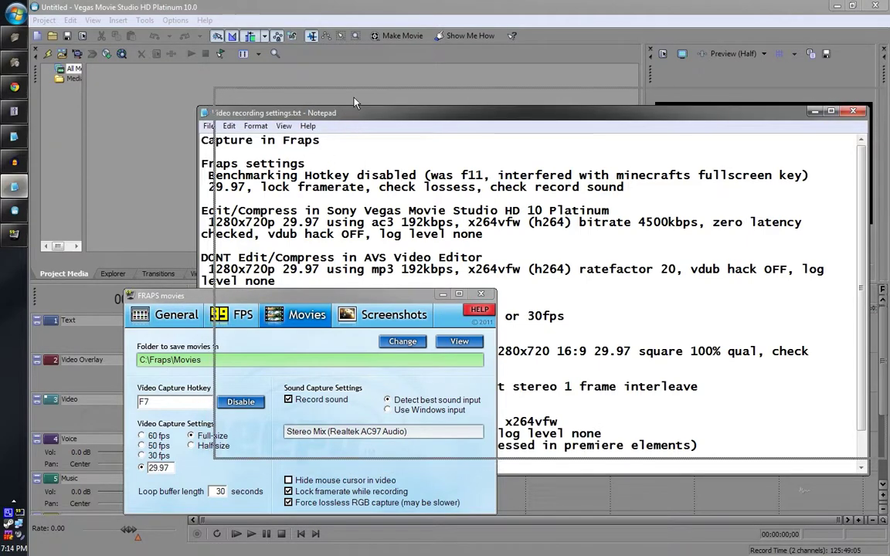
left_click_drag(337, 116, 354, 97)
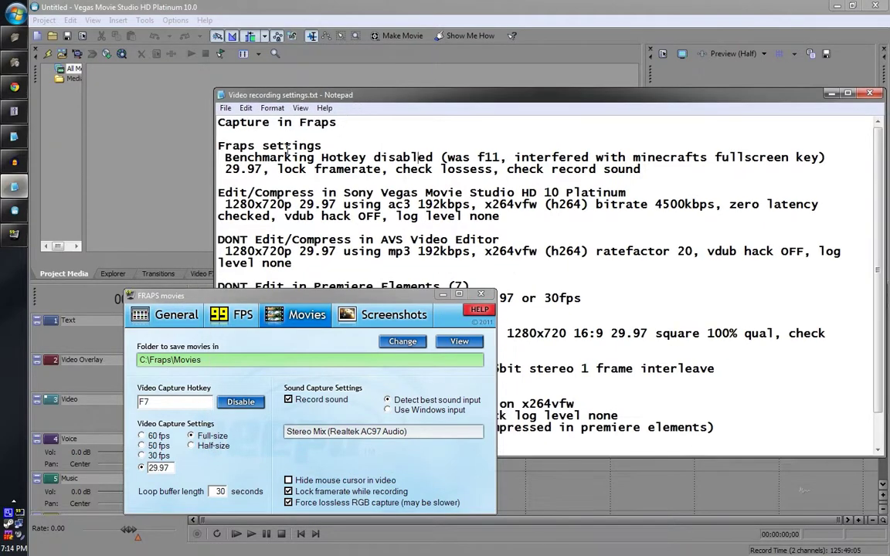
Compare the benchmarking hotkey setting in Fraps with the note about F11 interfering with Minecraft's fullscreen key.
left_click(232, 316)
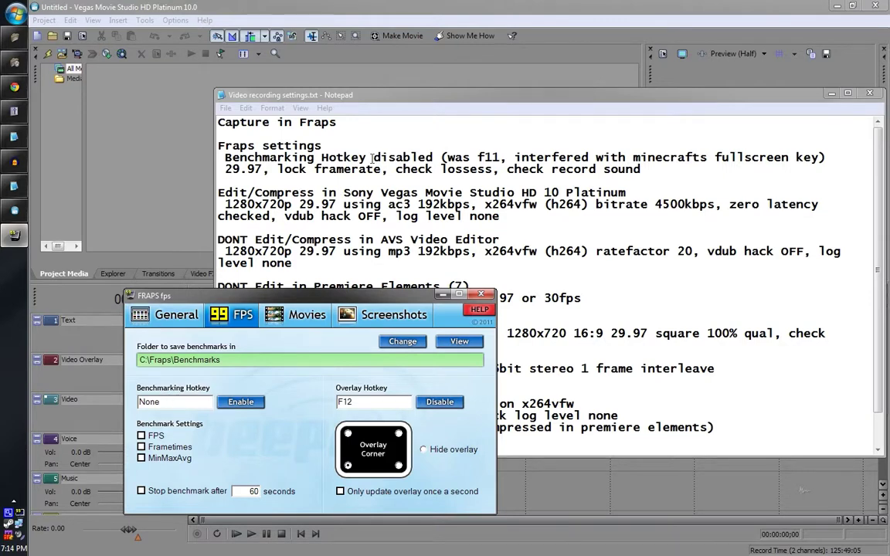
left_click_drag(471, 157, 494, 157)
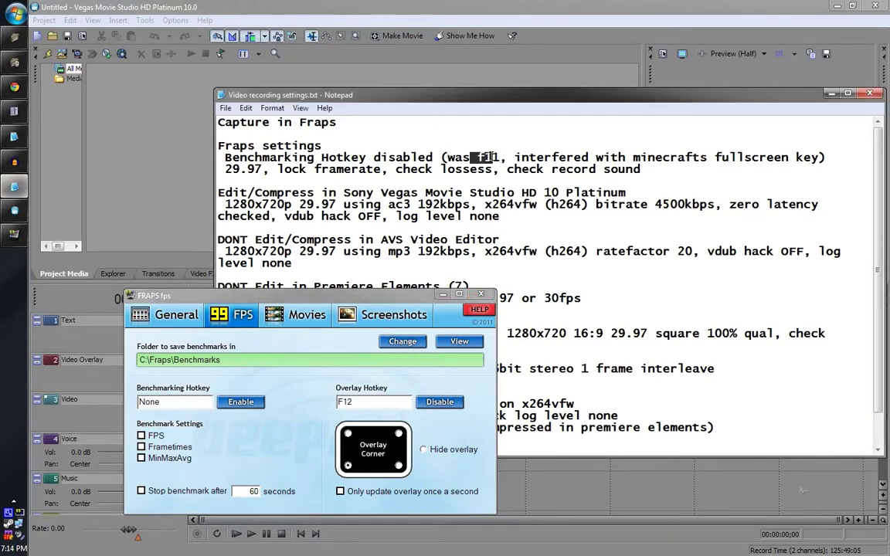
double_click(503, 157)
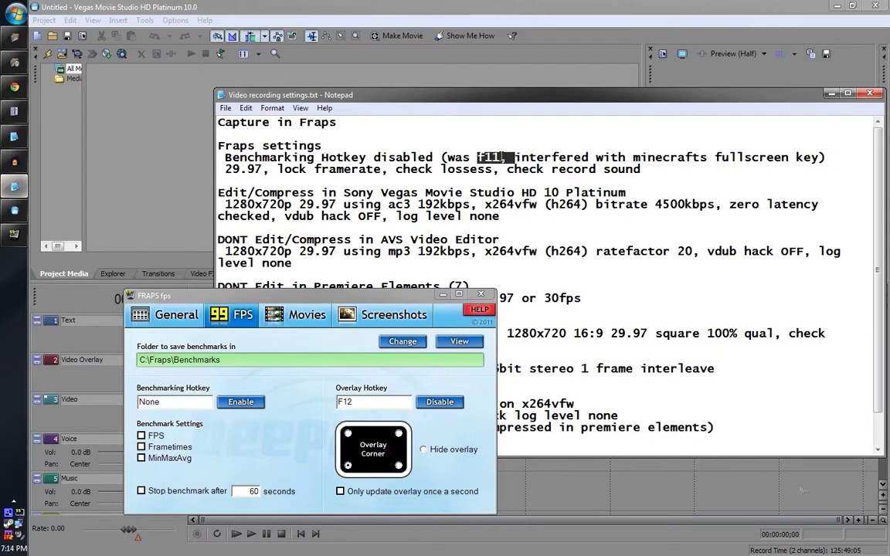
left_click(482, 157)
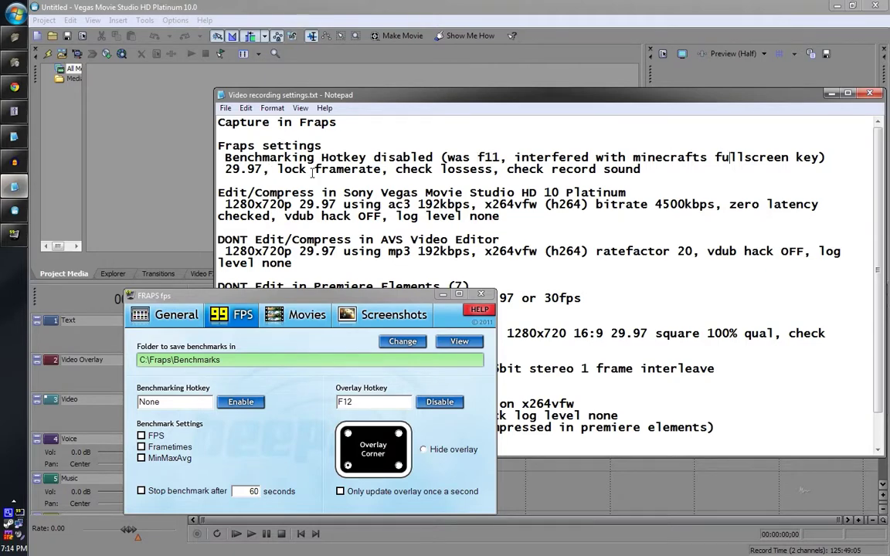
Review the Fraps movie and sound capture settings, look at the running Audacity recording, and bring Vegas Movie Studio back to the front.
left_click(270, 313)
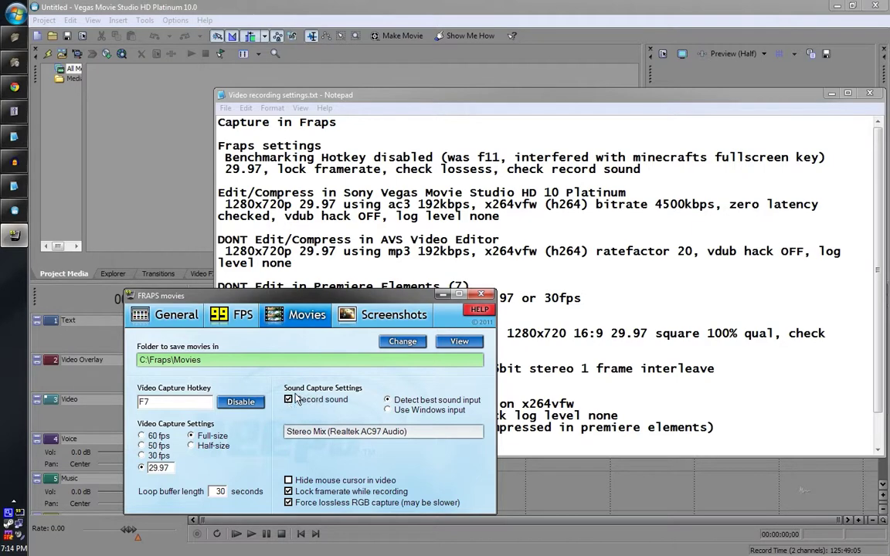
left_click(14, 162)
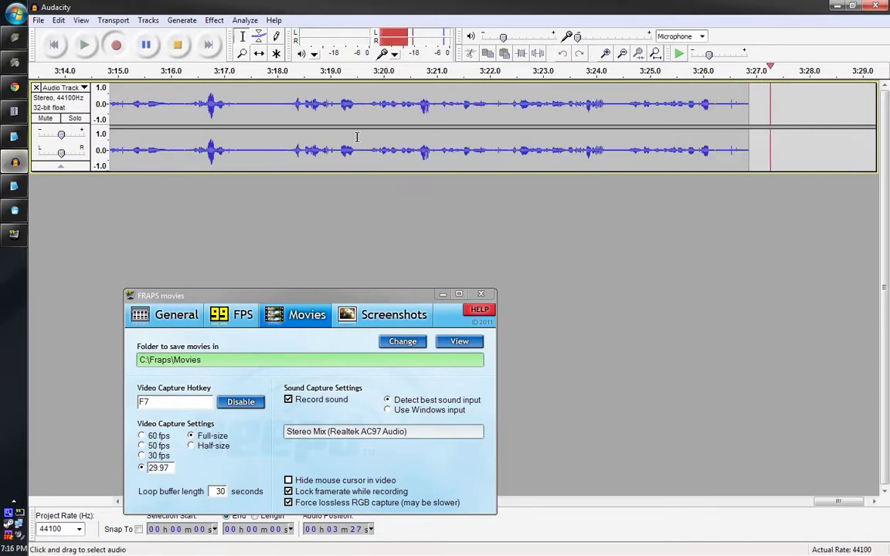
key("alt+Tab")
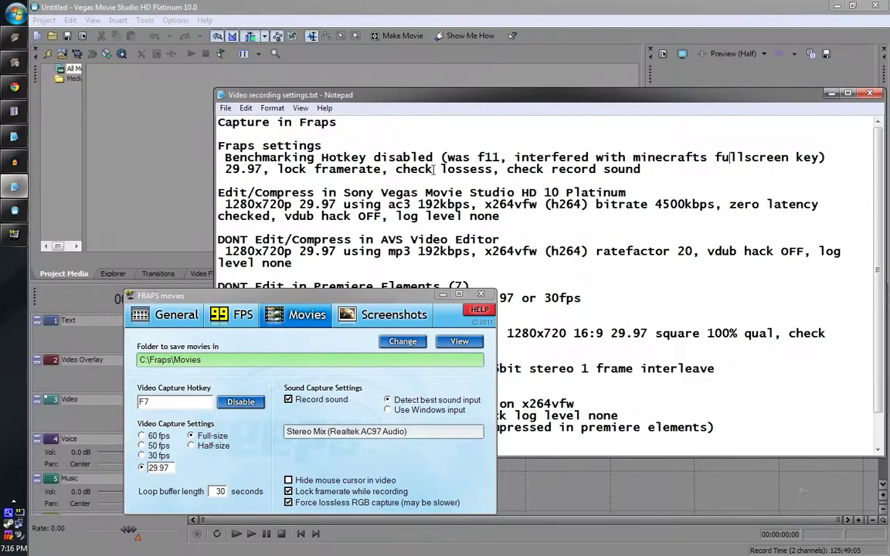
left_click(321, 301)
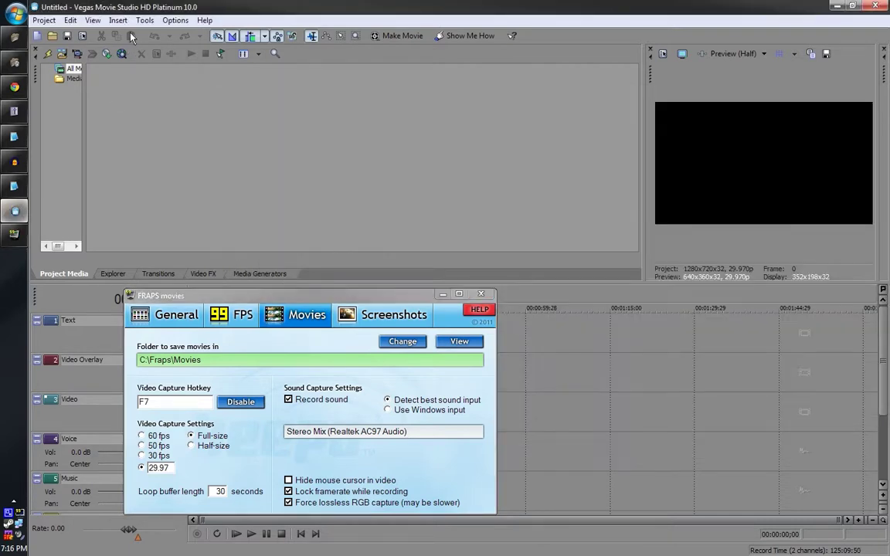
left_click(85, 6)
Try the 30 fps and Half-size capture options in Fraps and restore 29.97 fps and Full-size.
left_click(320, 297)
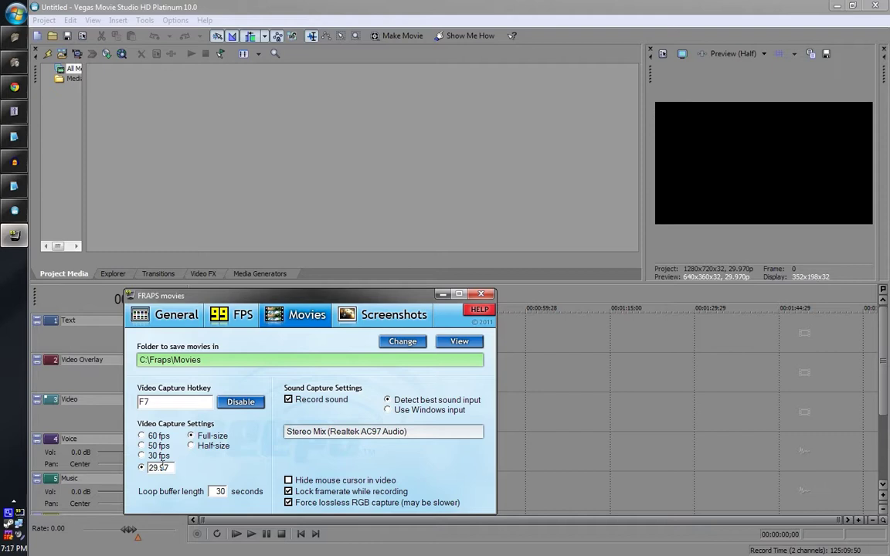
left_click(158, 456)
left_click(142, 467)
left_click_drag(212, 491, 232, 492)
left_click(199, 448)
left_click(191, 437)
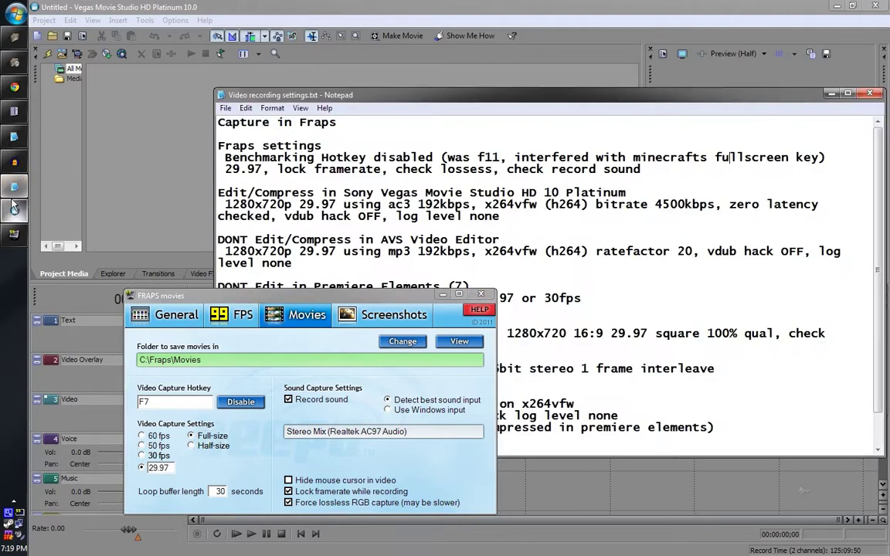
Bring up the notes and the Video Game Recording & Editing folder, shrinking the folder window and placing it clear of Fraps.
left_click(14, 186)
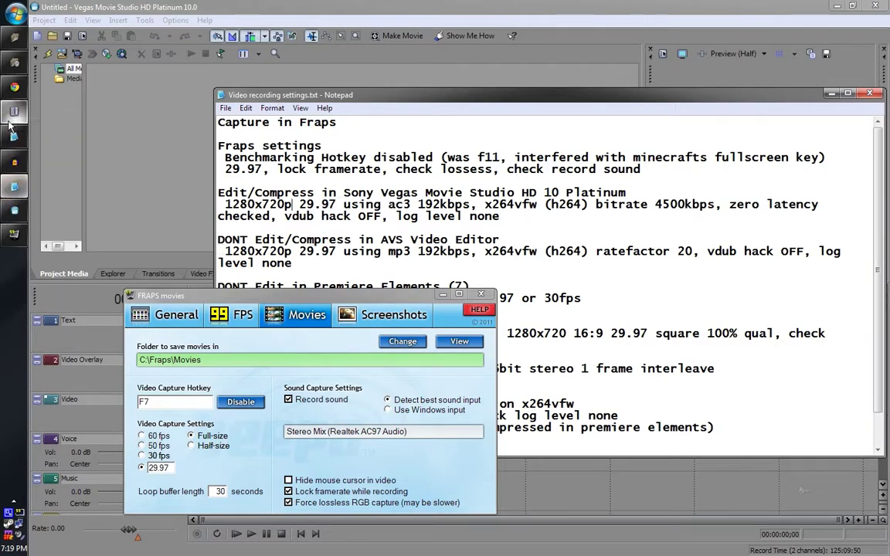
left_click(14, 62)
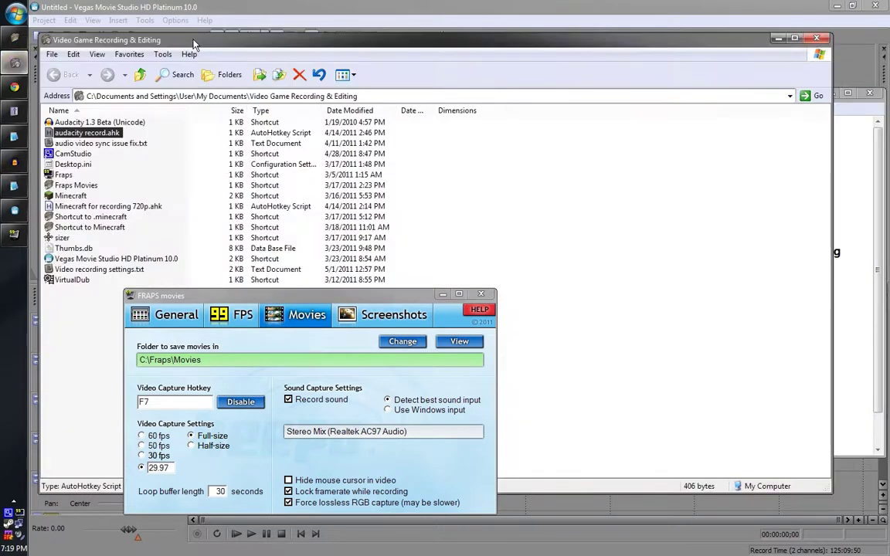
left_click_drag(176, 40, 334, 66)
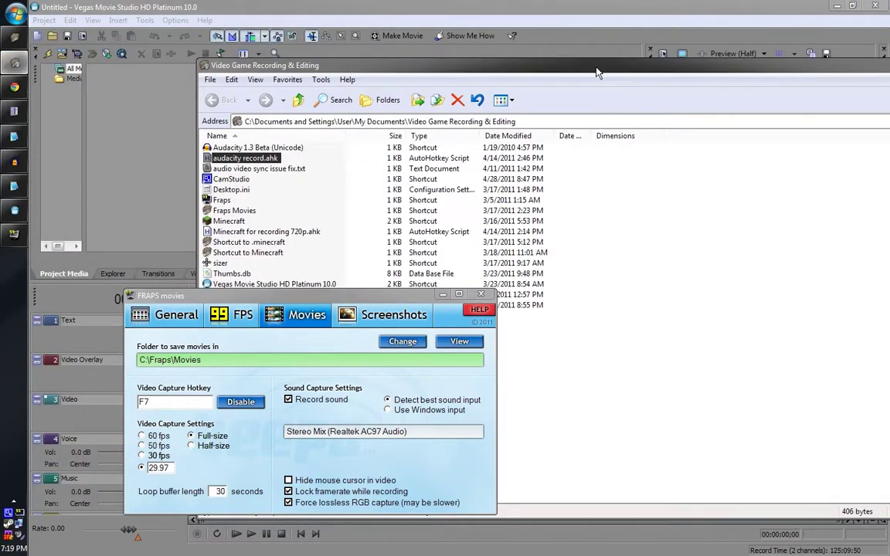
left_click_drag(596, 73, 512, 46)
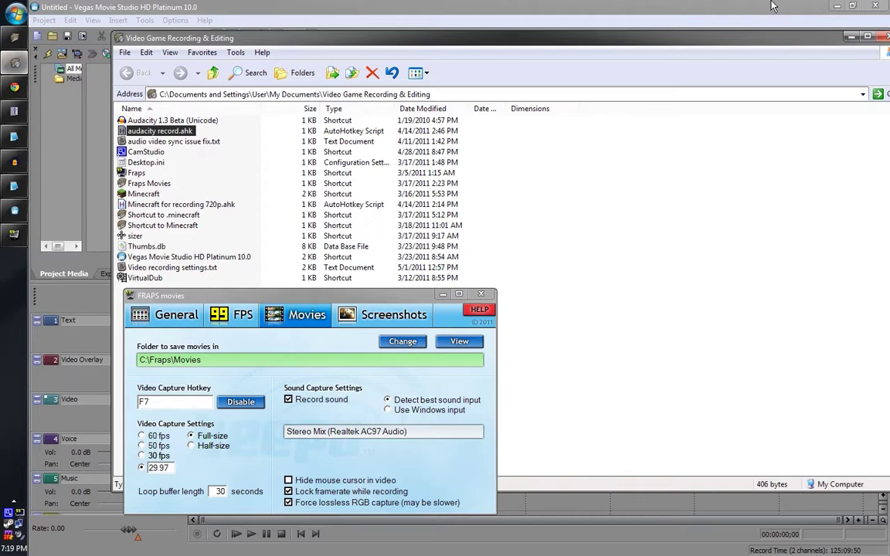
left_click_drag(682, 33, 648, 33)
left_click_drag(871, 457, 544, 345)
left_click_drag(352, 48, 701, 56)
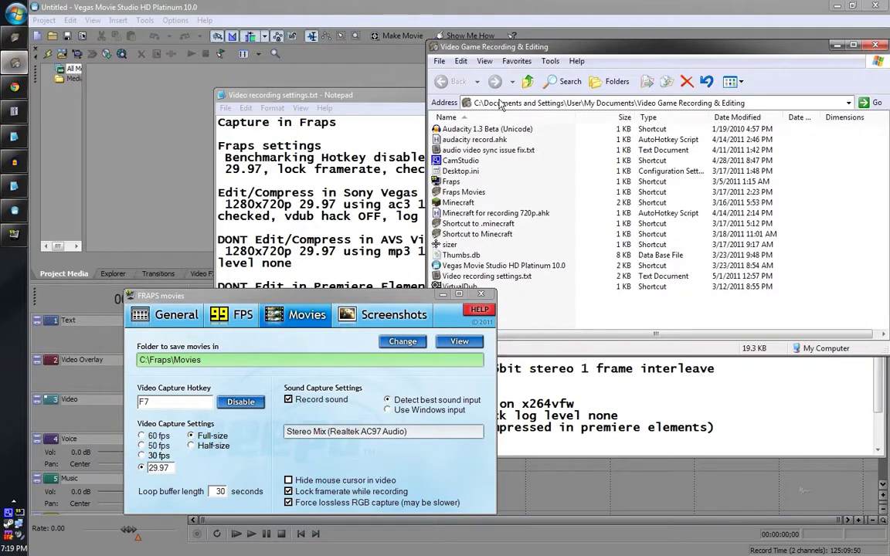
left_click_drag(440, 44, 440, 13)
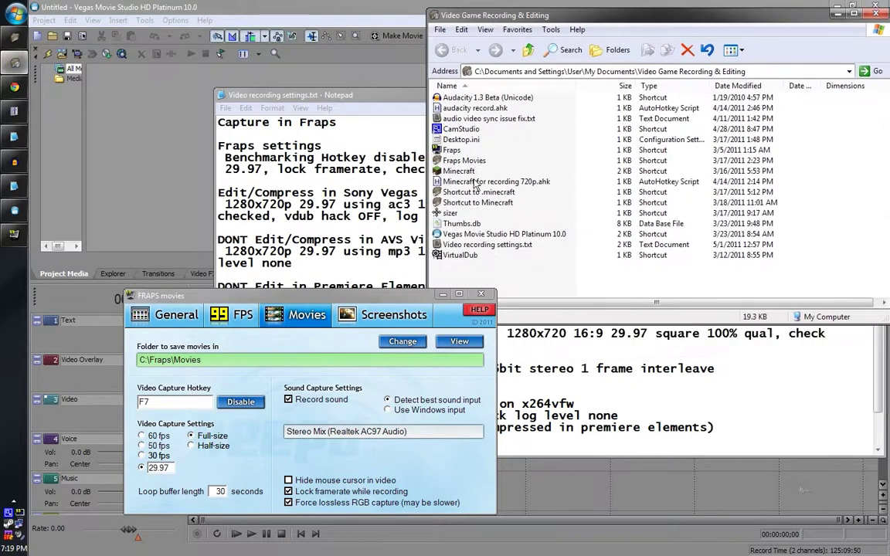
Launch sizer from the folder, open its configuration, and move that dialog clear of the Fraps window.
left_click(451, 217)
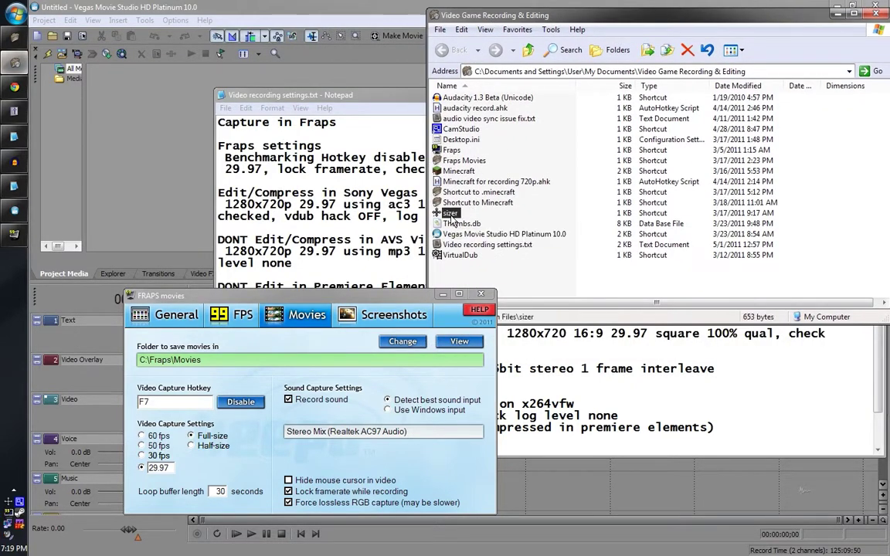
double_click(8, 506)
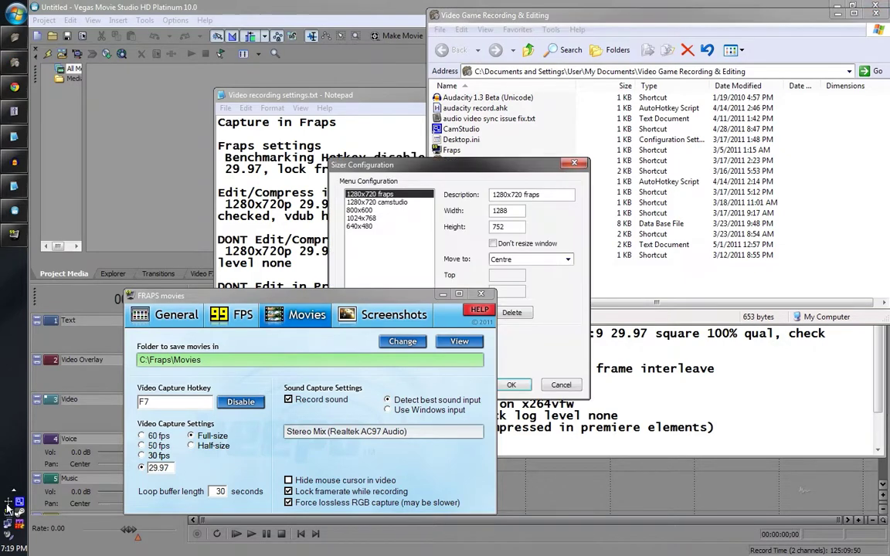
left_click_drag(376, 160, 568, 126)
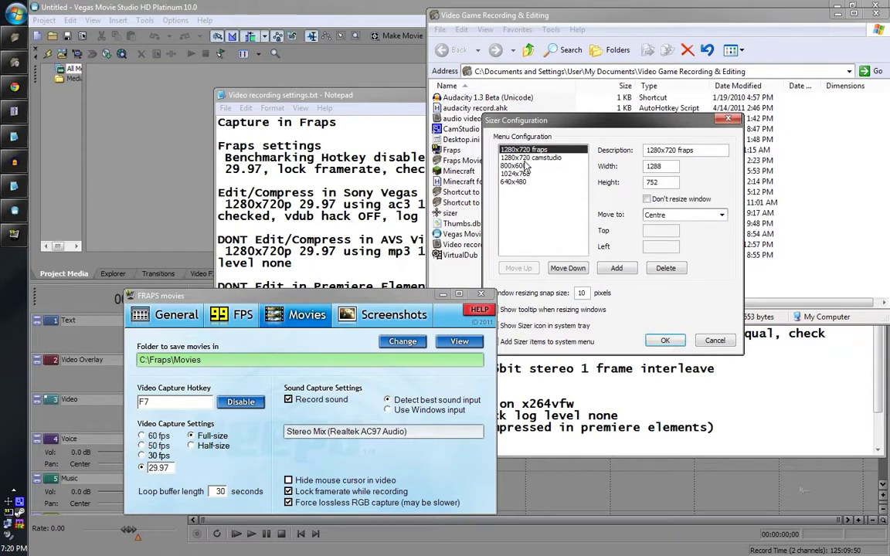
Examine the width and height of Sizer's 1280x720 fraps preset, moving the folder window aside for comparison.
double_click(661, 165)
left_click_drag(444, 17, 365, 28)
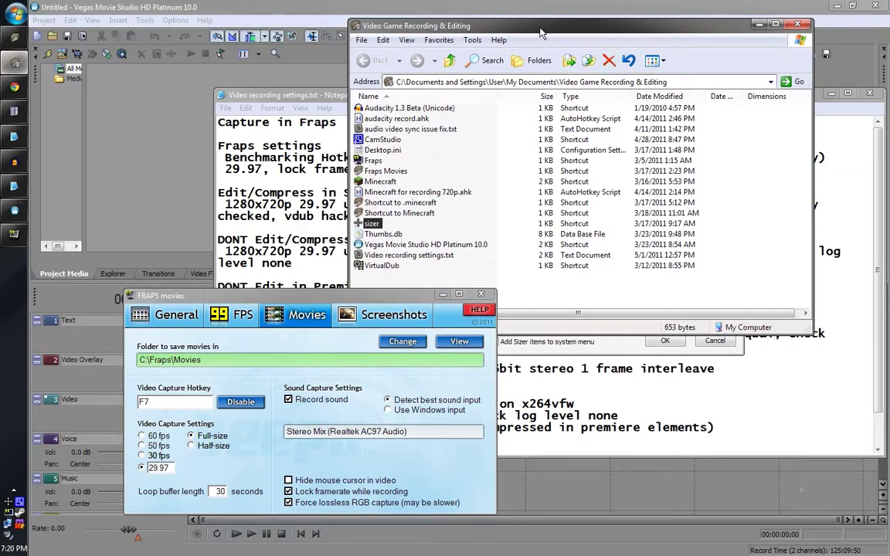
left_click_drag(486, 29, 270, 64)
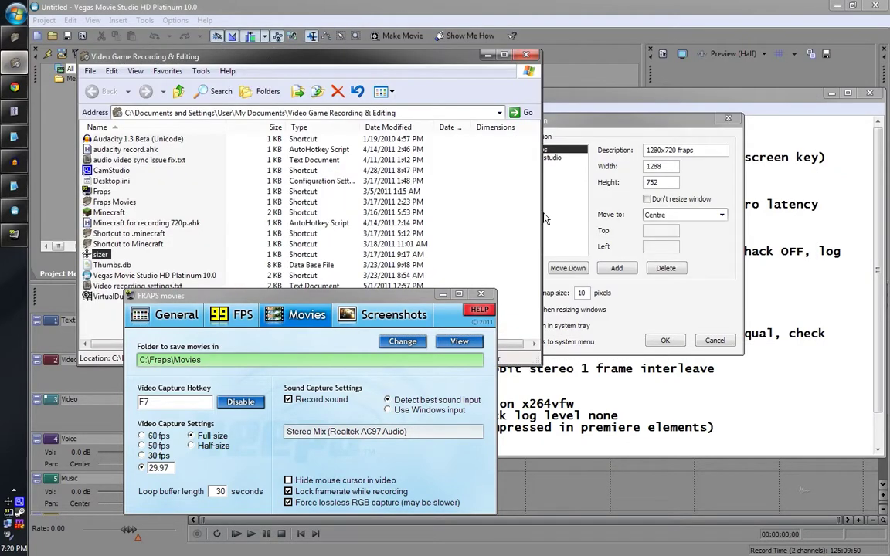
left_click(662, 181)
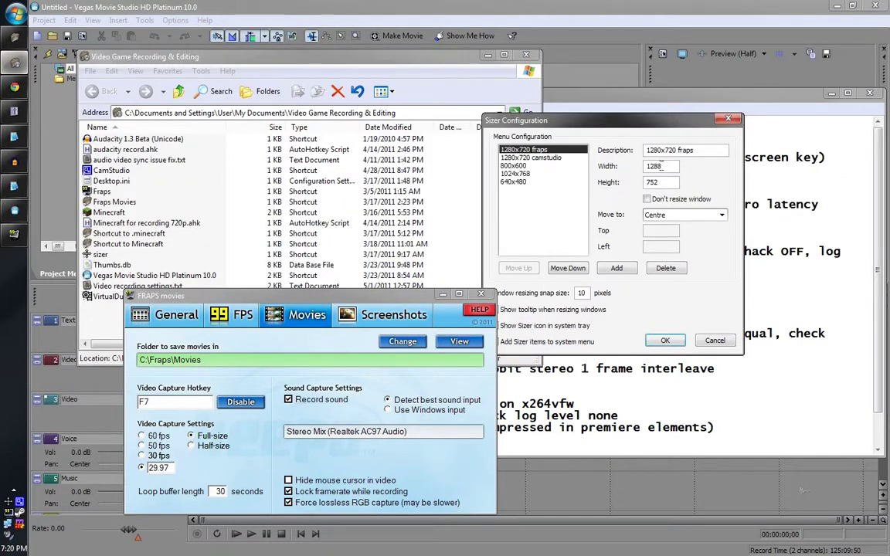
left_click(377, 57)
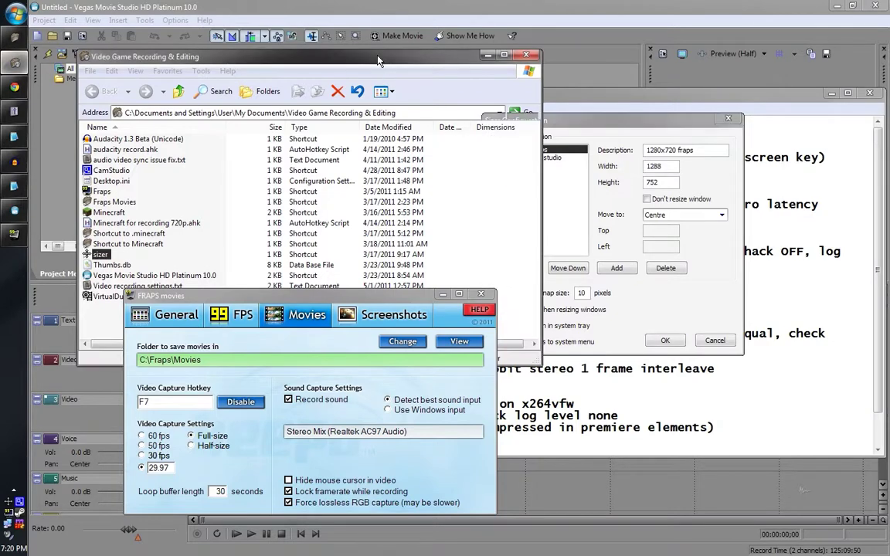
Resize the Video Game Recording & Editing window to Sizer's 1280x720 fraps preset and cancel the Sizer configuration.
right_click(377, 58)
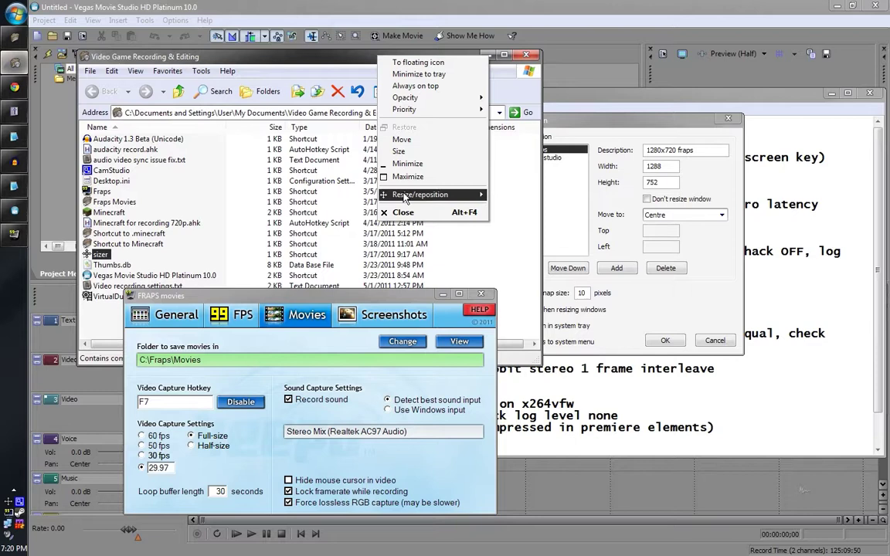
mouse_move(390, 195)
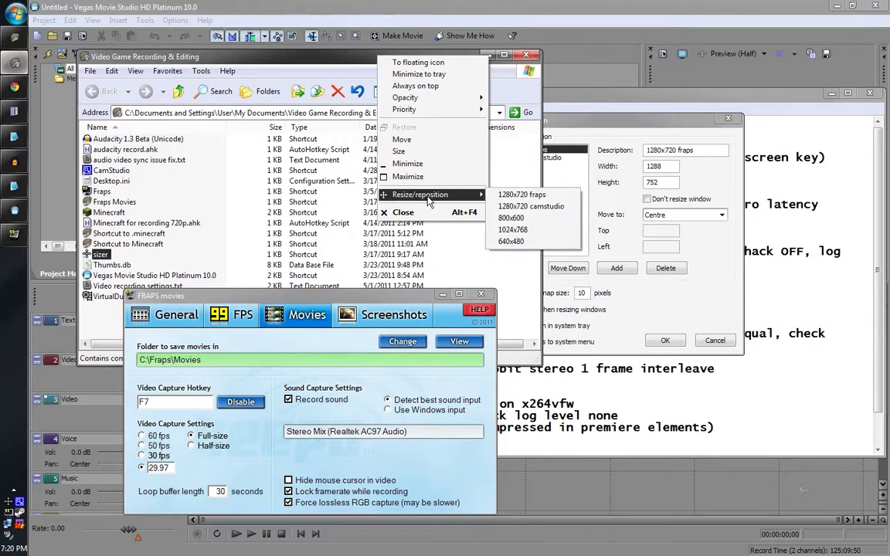
left_click(519, 195)
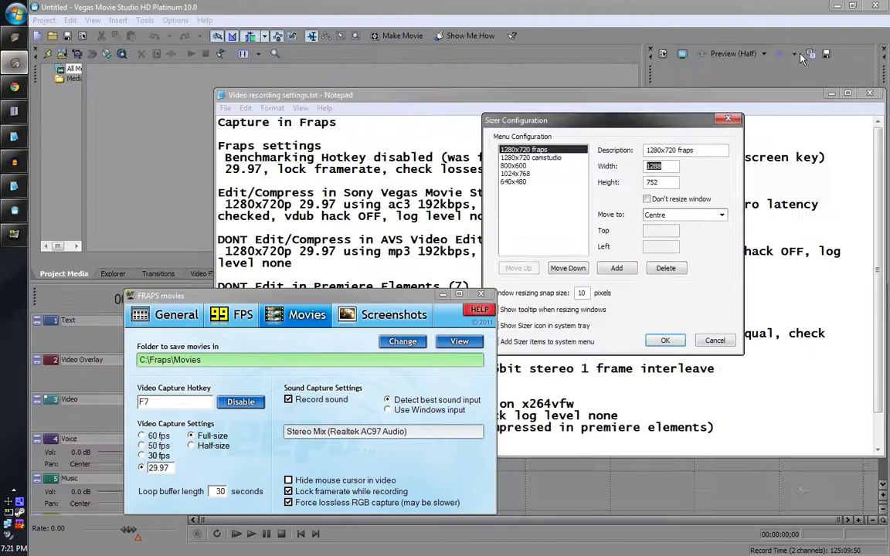
left_click(714, 340)
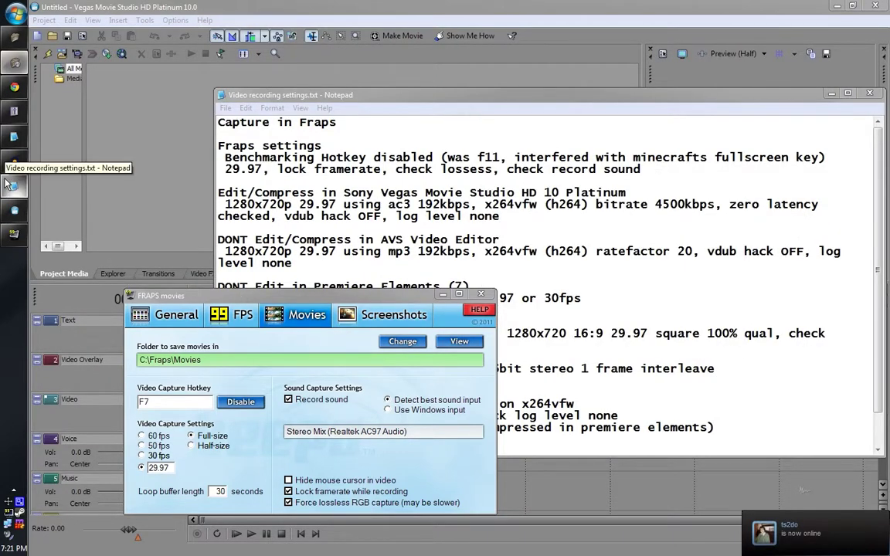
Launch Minecraft from the recording folder and resize its launcher window to the 1280x720 fraps preset.
left_click(16, 66)
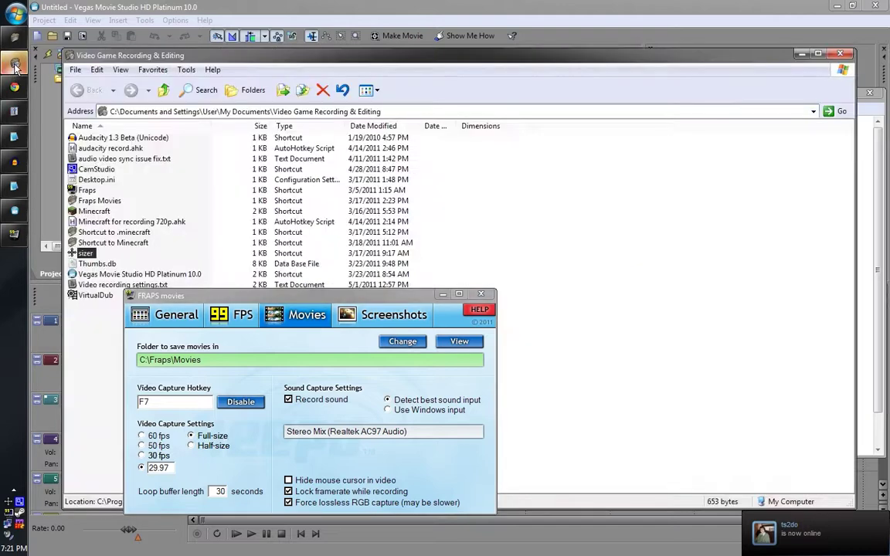
left_click(94, 212)
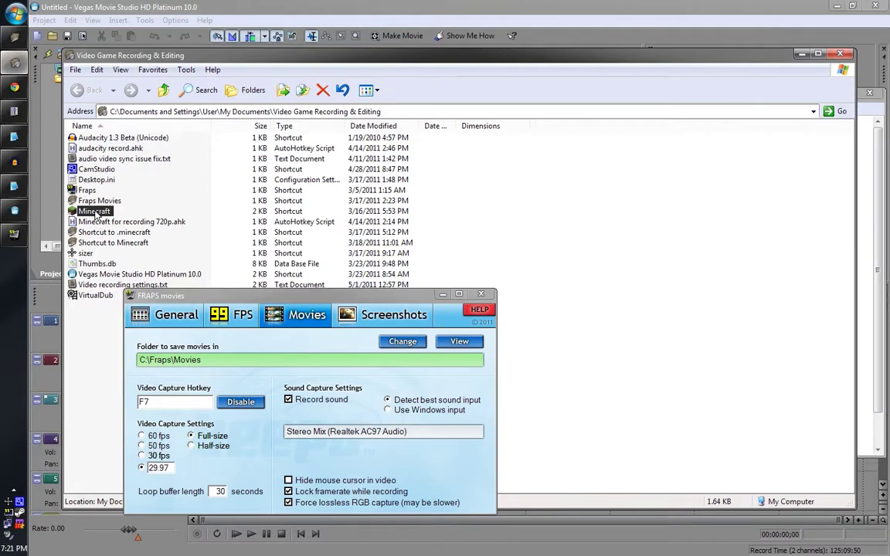
double_click(95, 211)
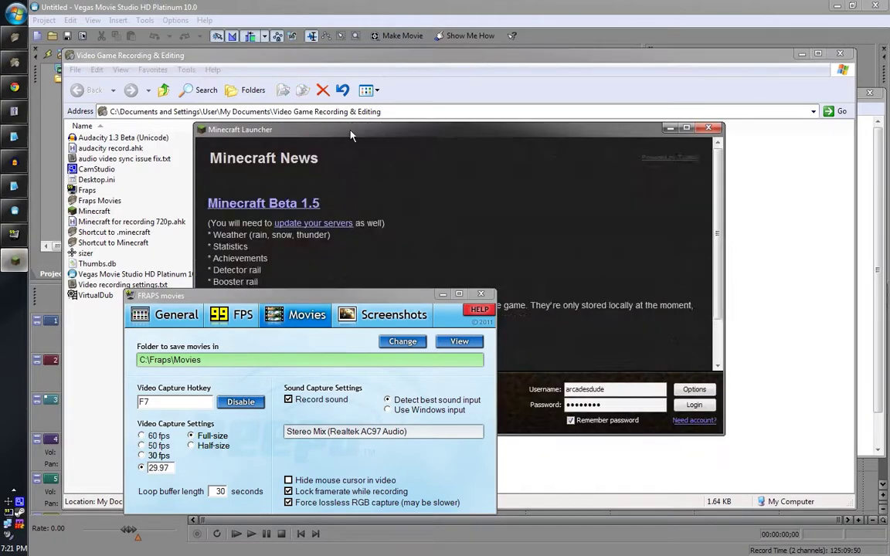
right_click(341, 76)
left_click(564, 203)
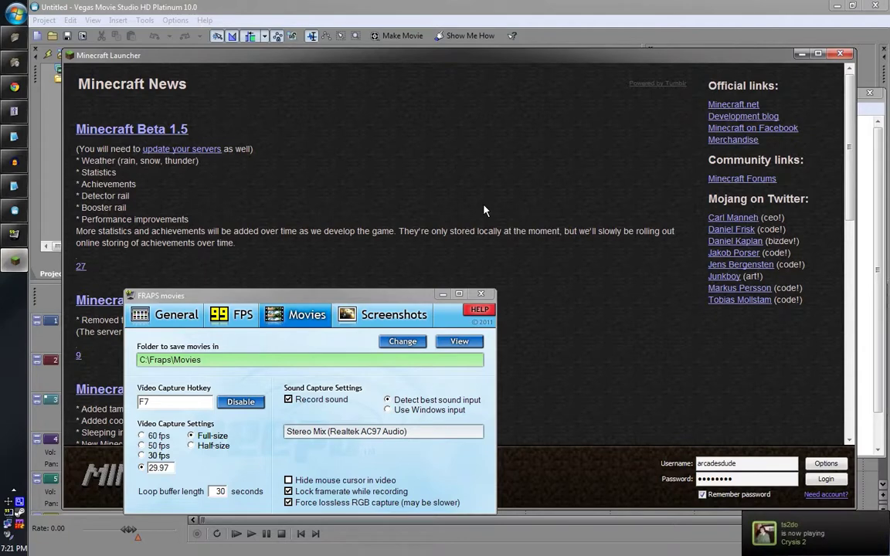
Log in to Minecraft with the remembered account and clear the Fraps window away by minimizing it.
left_click(829, 482)
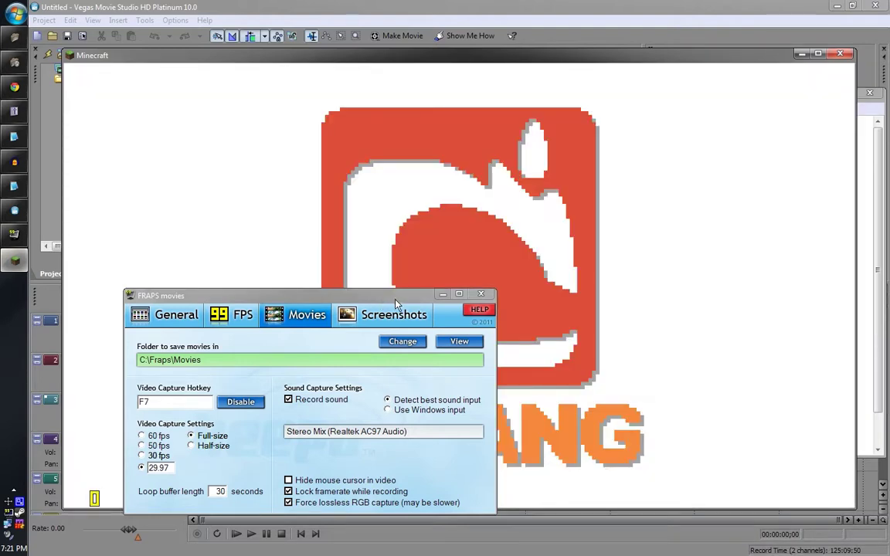
left_click_drag(396, 303, 424, 210)
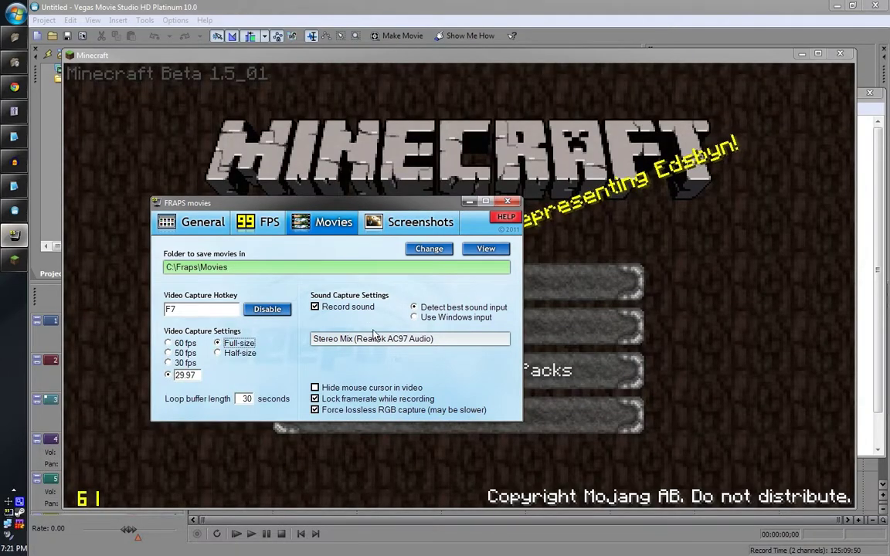
left_click(468, 204)
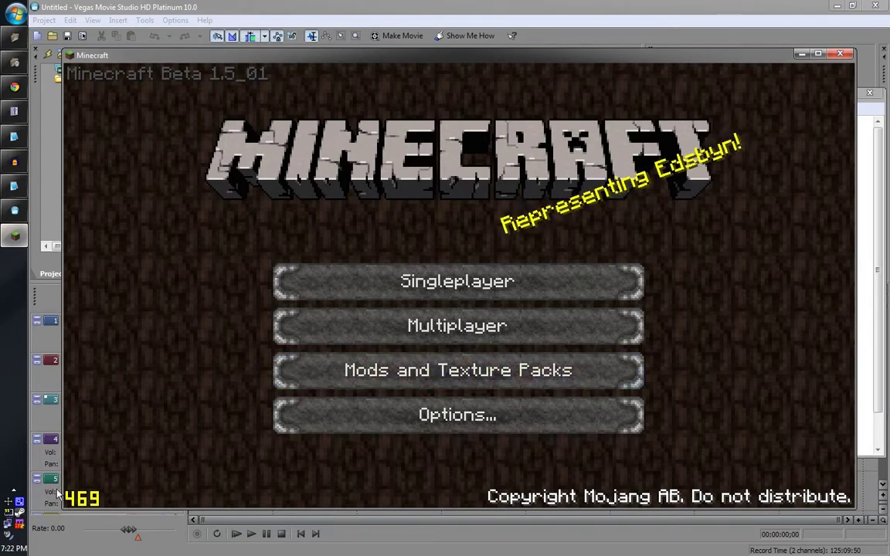
Open the Minecraft for recording 720p.ahk script from the recording folder for editing.
left_click(11, 187)
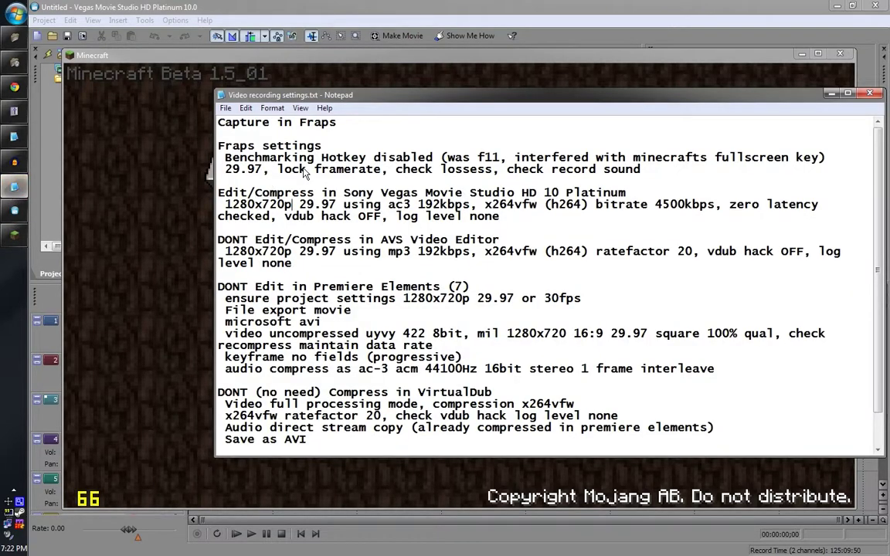
left_click(14, 62)
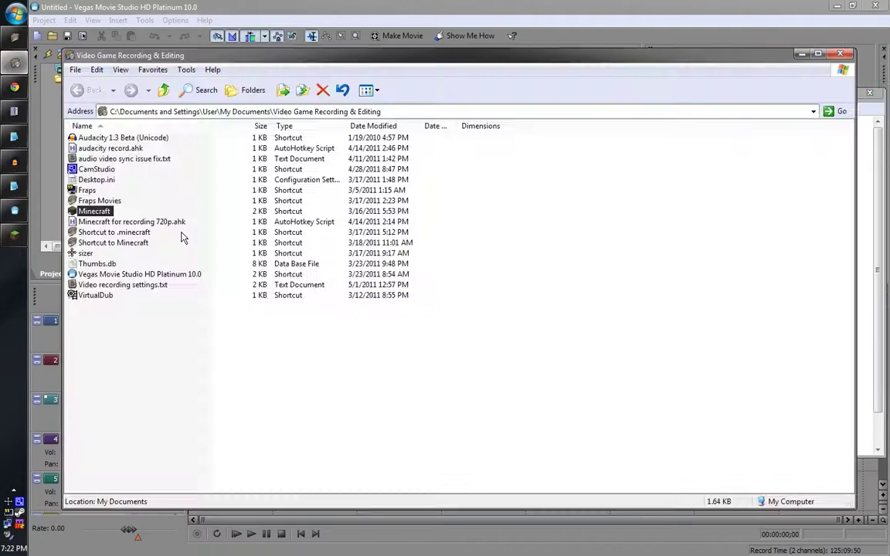
left_click(98, 223)
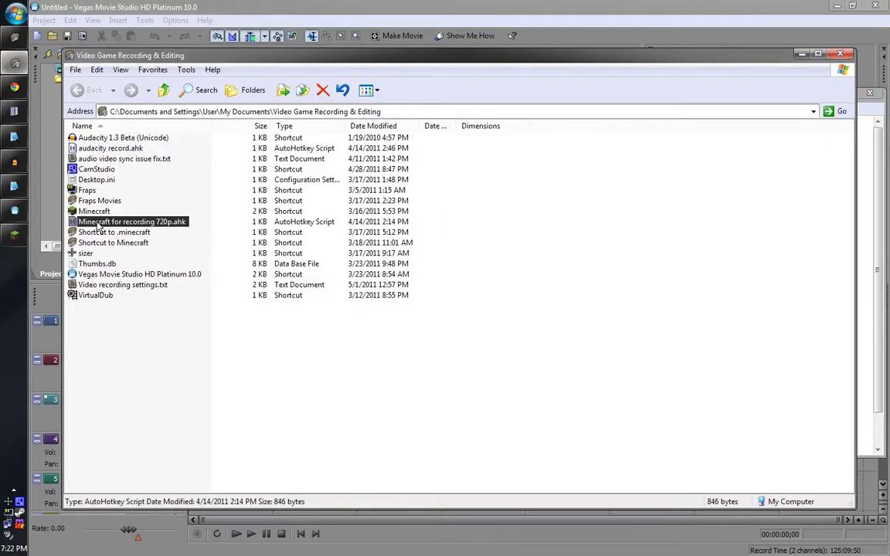
right_click(89, 222)
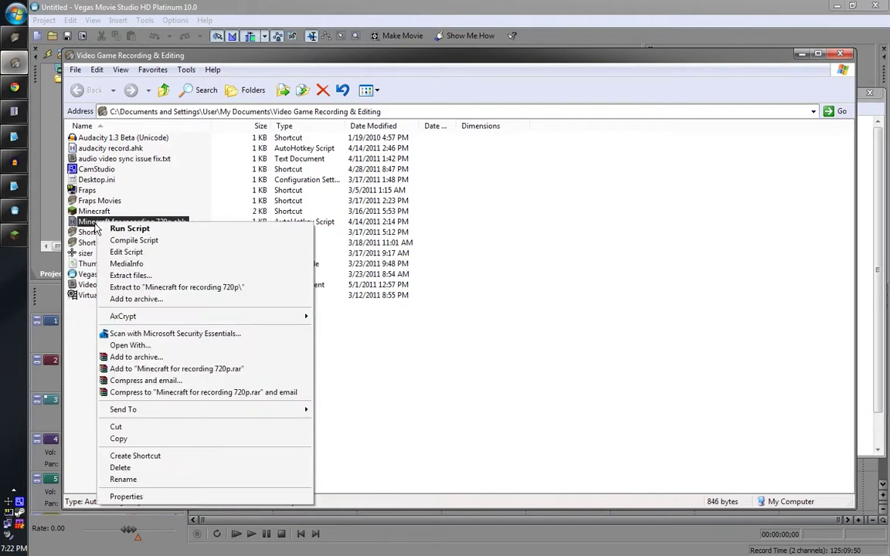
left_click(105, 250)
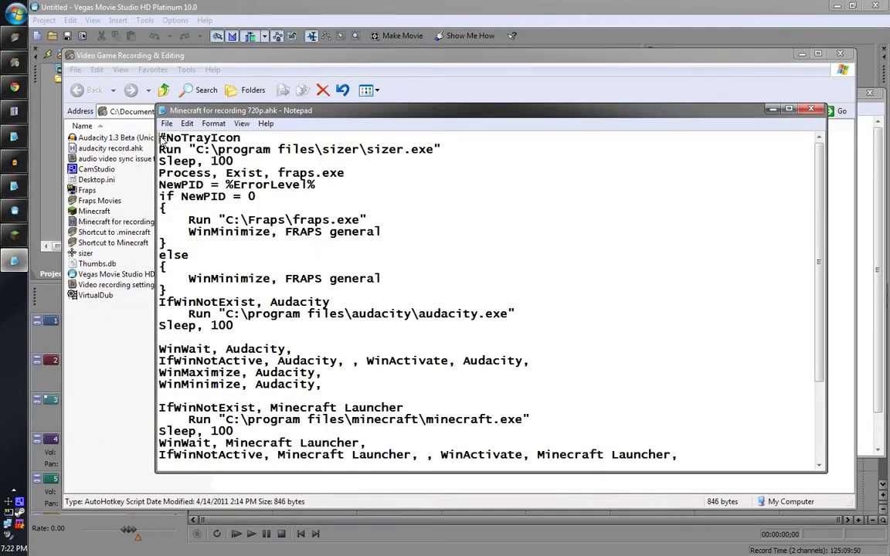
Examine the script from the #NoTrayIcon line through the commands that start sizer, Fraps, Audacity and the Minecraft Launcher.
left_click_drag(159, 138, 241, 138)
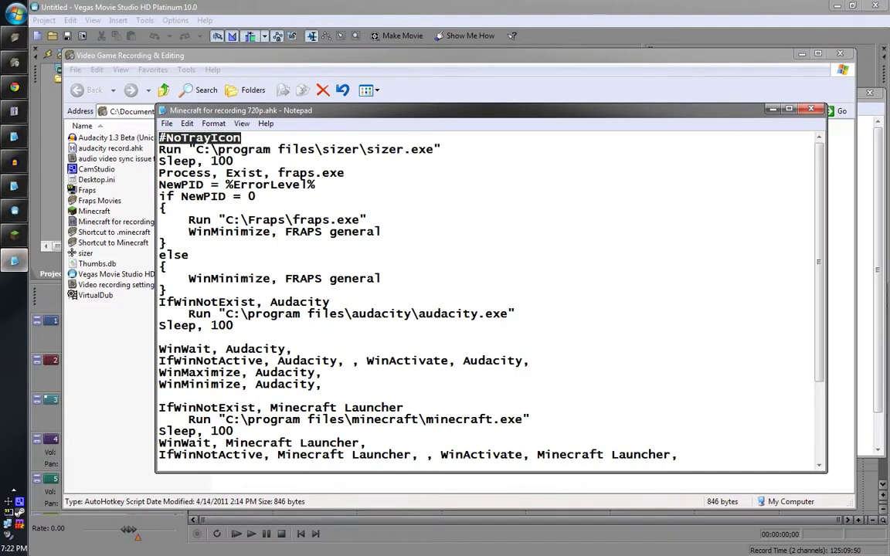
left_click(13, 489)
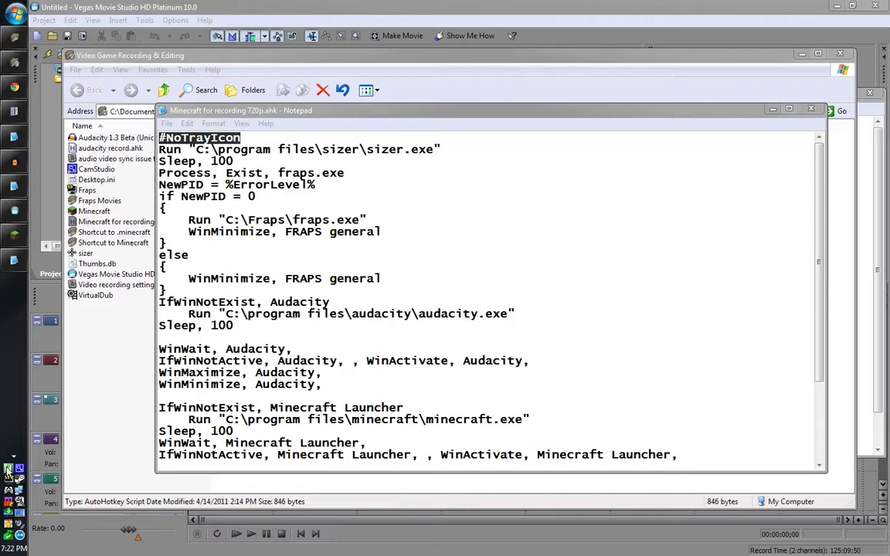
left_click(225, 174)
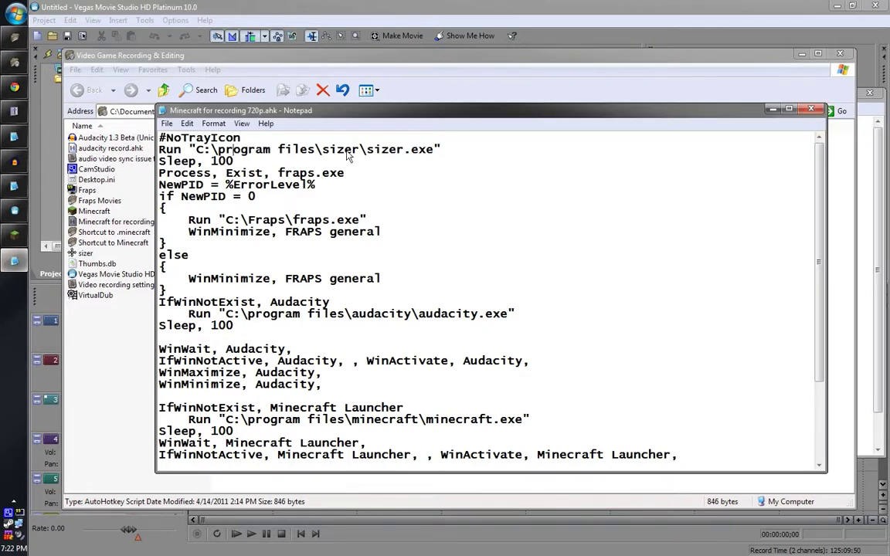
left_click(403, 149)
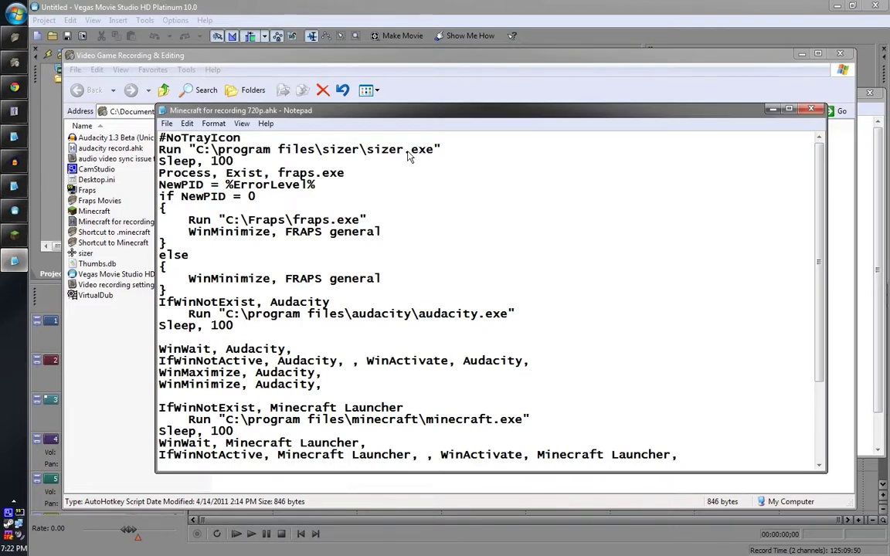
left_click(180, 174)
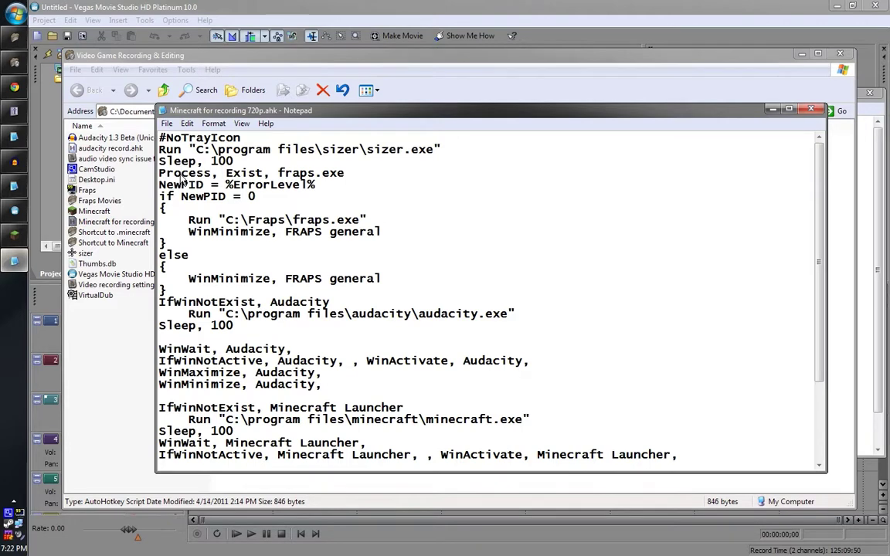
left_click(307, 175)
left_click(227, 220)
left_click(219, 299)
scroll(209, 278, "down", 3)
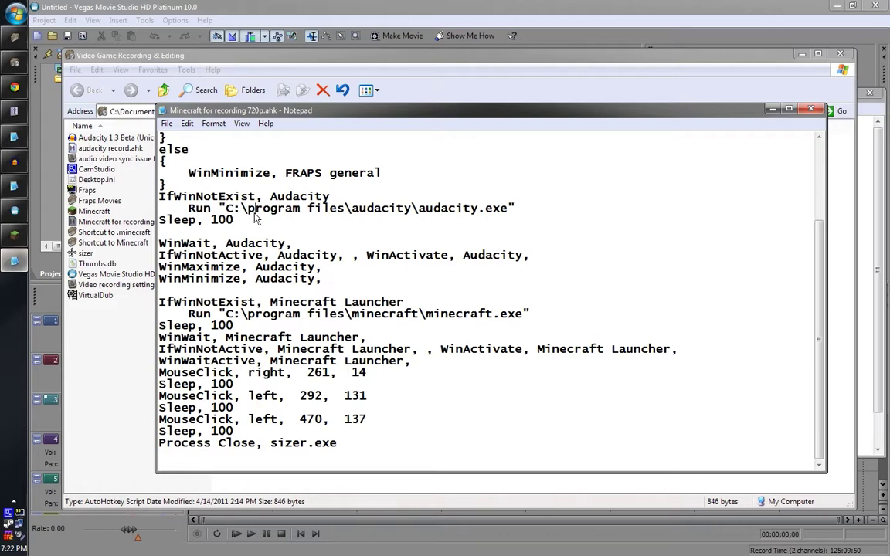
left_click(197, 219)
left_click(206, 243)
left_click(220, 278)
Check the Minecraft window's menu for the resize option and launch sizer from the recording folder.
left_click(14, 235)
right_click(336, 56)
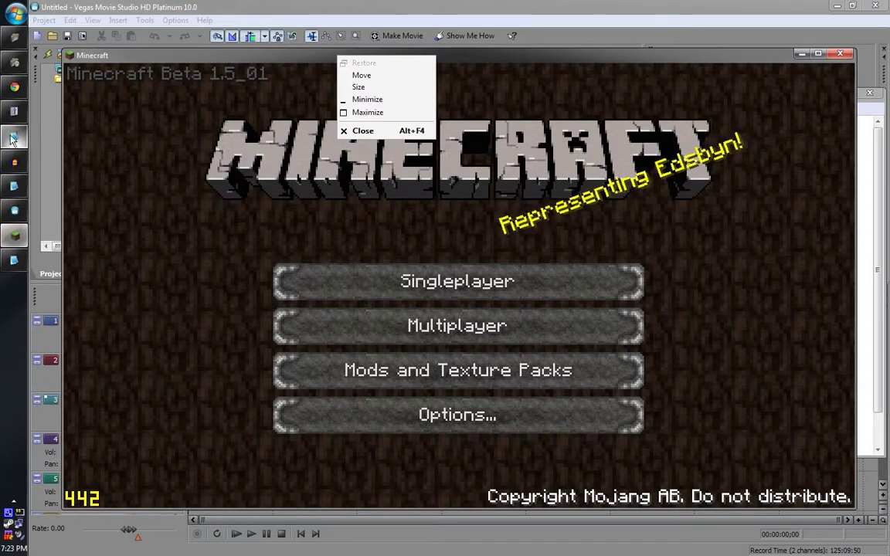
left_click(14, 62)
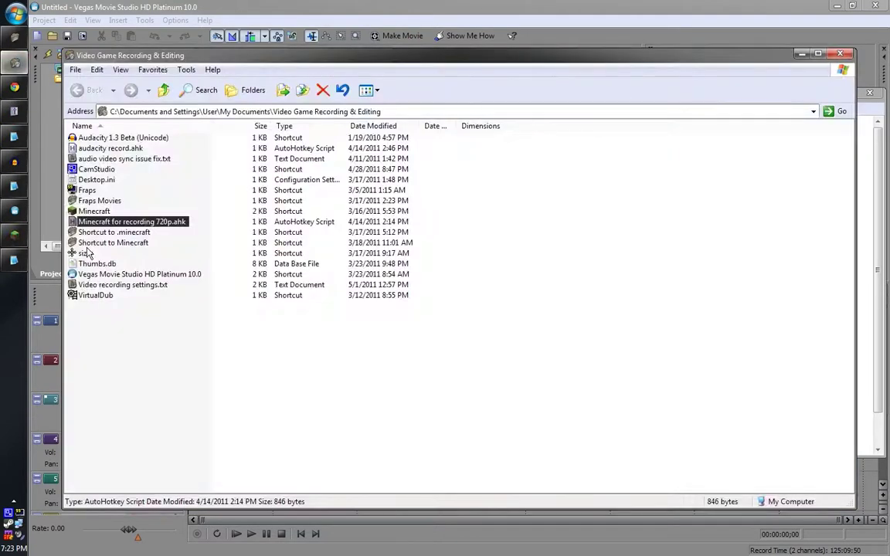
left_click(87, 254)
double_click(87, 254)
Resize the Minecraft window with Sizer's 1280x720 fraps preset.
left_click(14, 234)
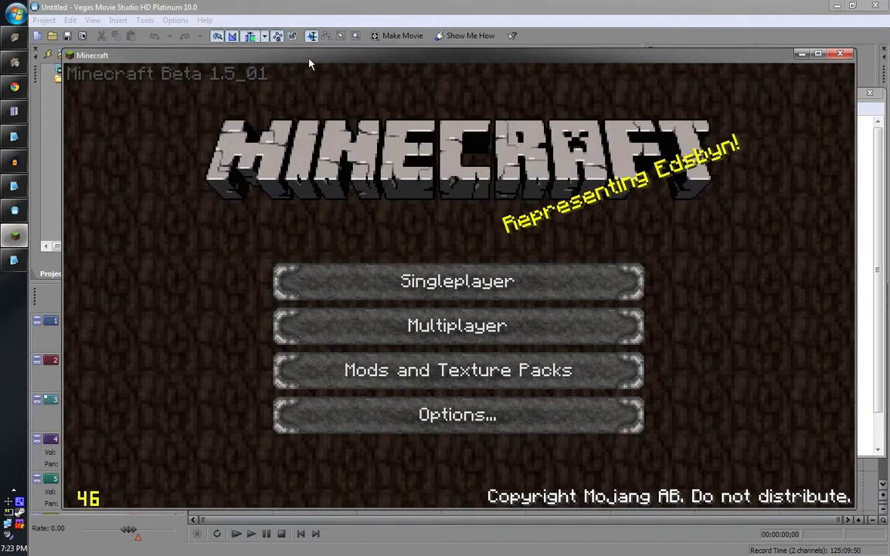
right_click(306, 52)
mouse_move(313, 125)
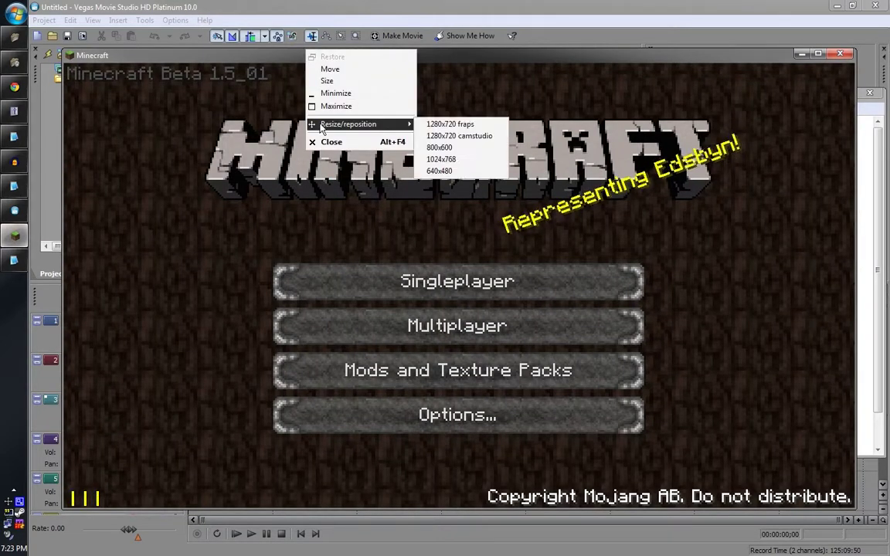
left_click(448, 124)
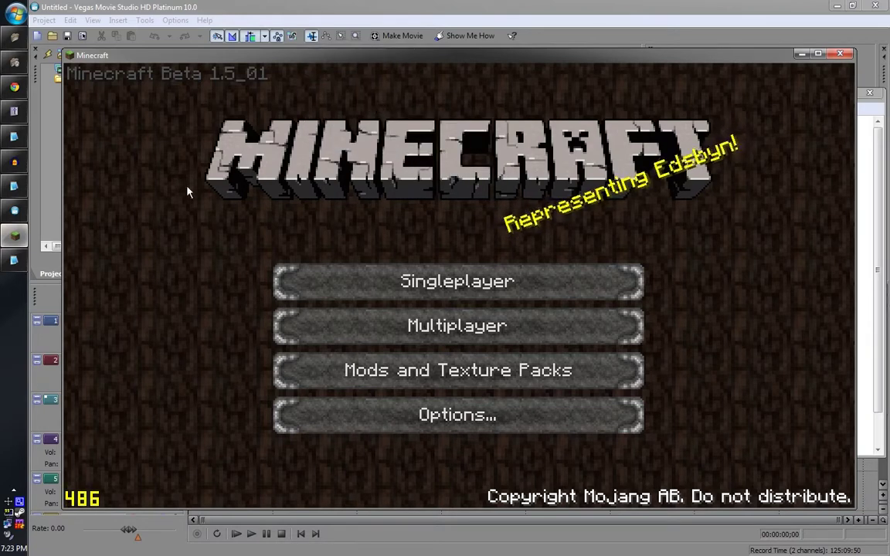
Return to the Minecraft recording script, exit Sizer as its last line does, and close the script.
left_click(14, 261)
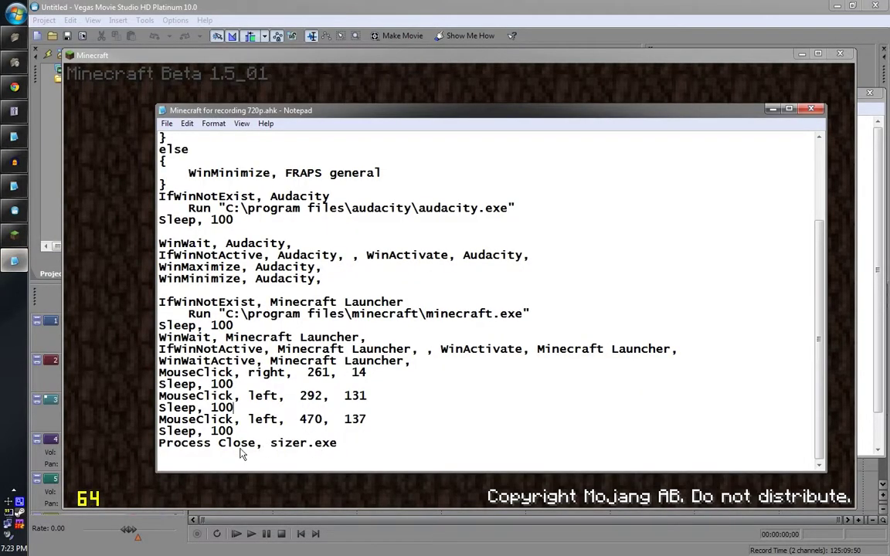
right_click(7, 504)
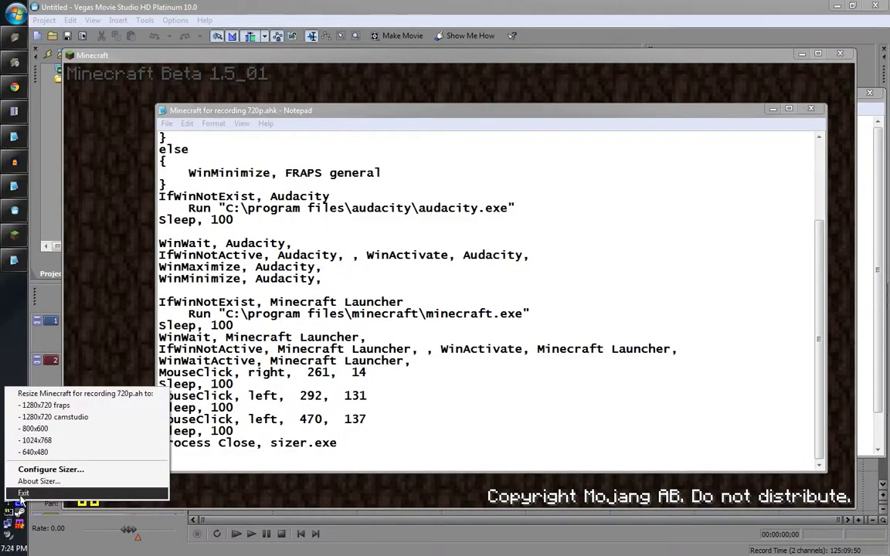
left_click(16, 452)
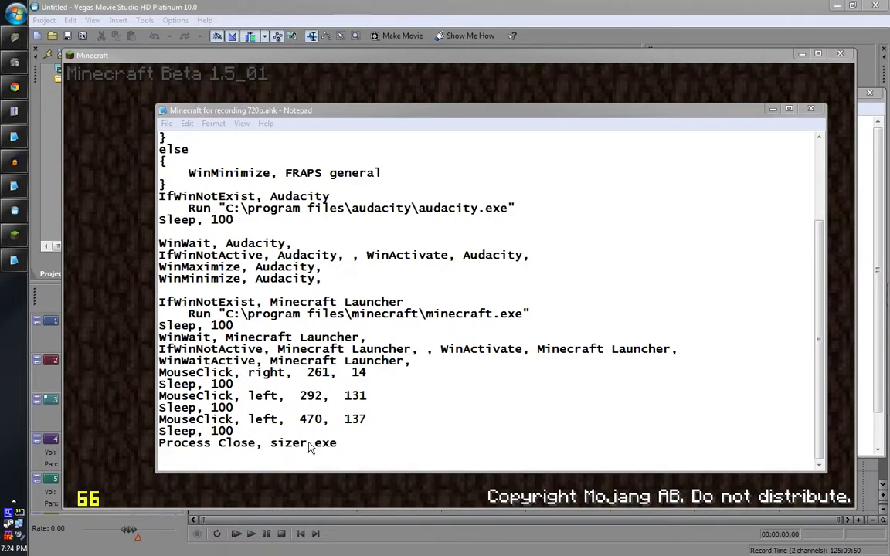
left_click(732, 108)
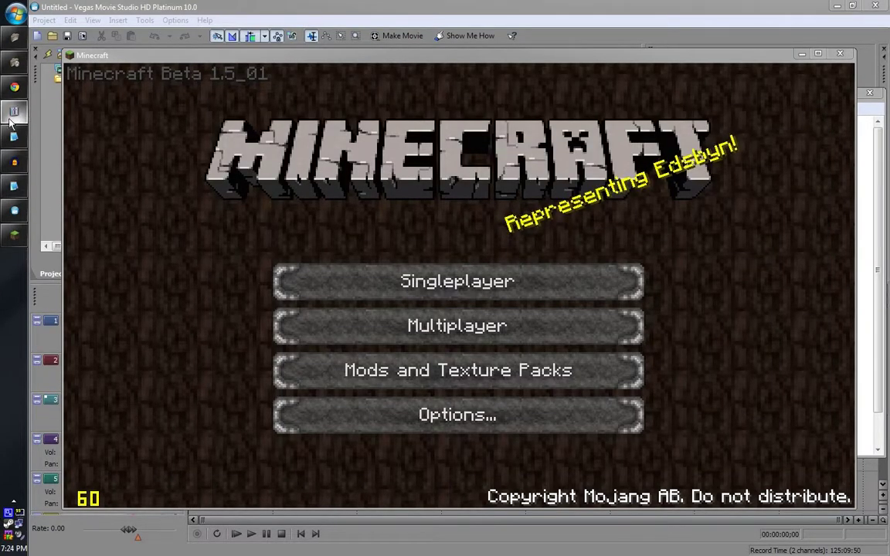
Open the audacity record.ahk script from the recording folder for editing.
left_click(12, 60)
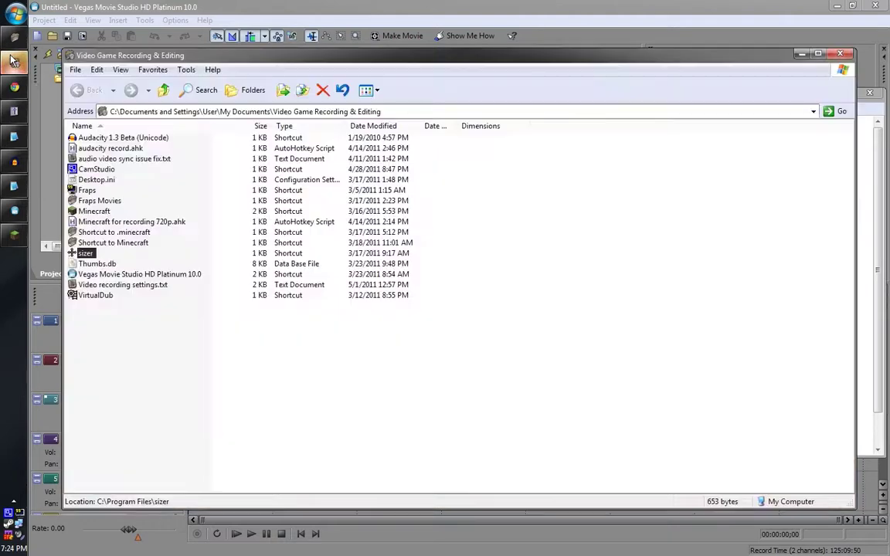
right_click(114, 150)
left_click(122, 183)
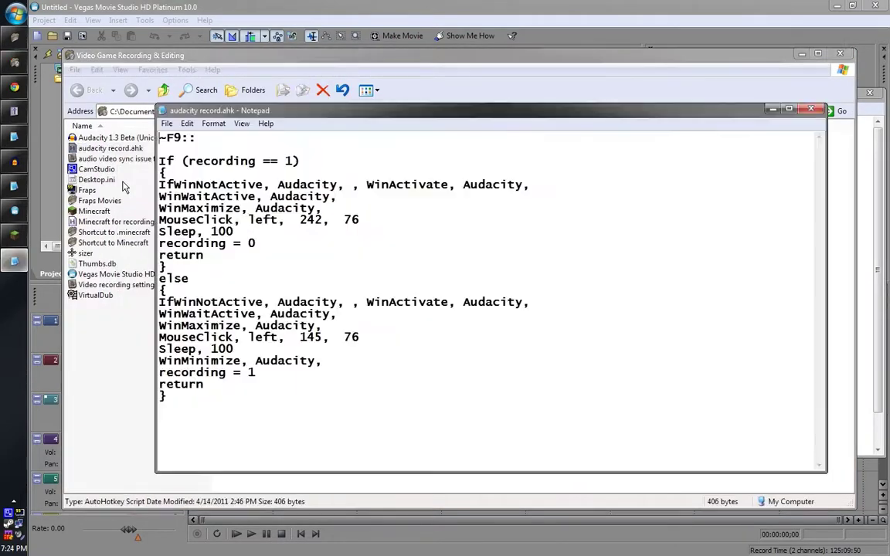
Examine the F9 hotkey line and the recording toggle in the Audacity script, and close it without changes.
left_click(290, 233)
left_click_drag(166, 141, 161, 142)
left_click(166, 144)
left_click_drag(180, 139, 174, 138)
left_click(181, 139)
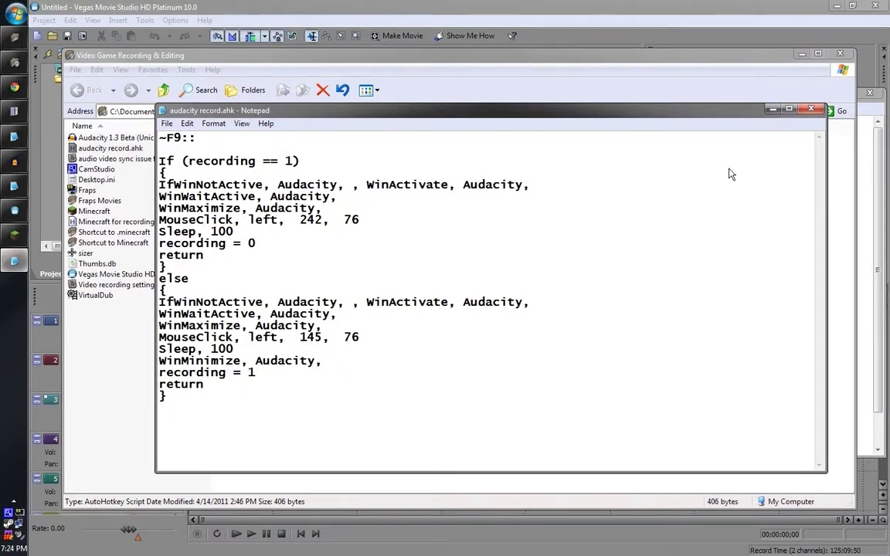
left_click(810, 111)
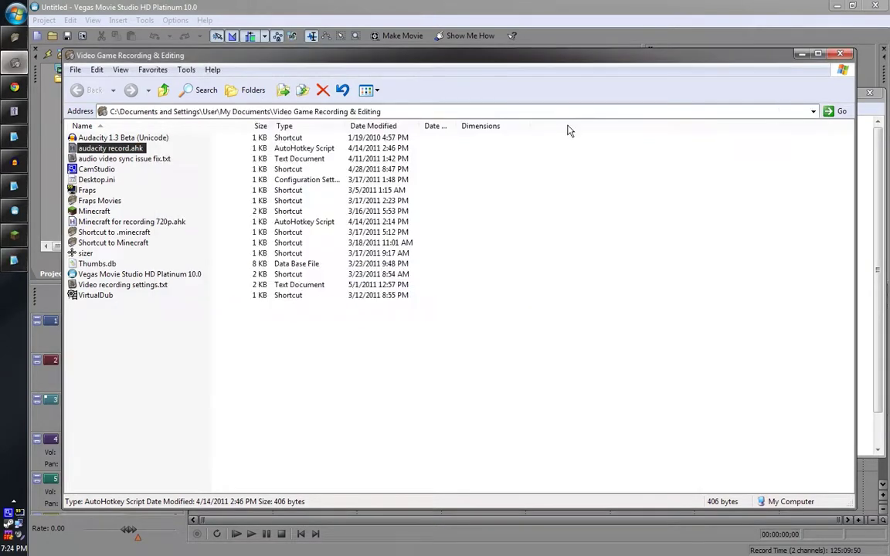
Switch to Minecraft and load a saved singleplayer world.
left_click(489, 24)
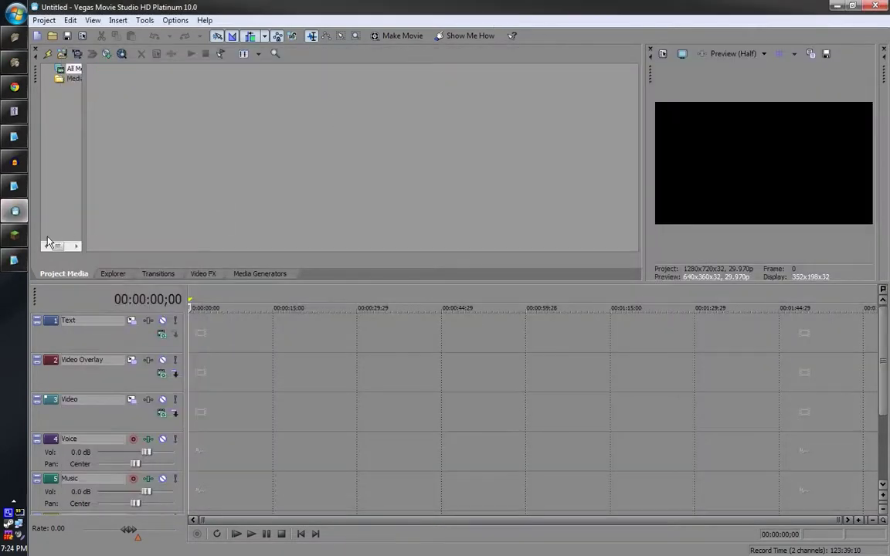
left_click(15, 234)
left_click(304, 280)
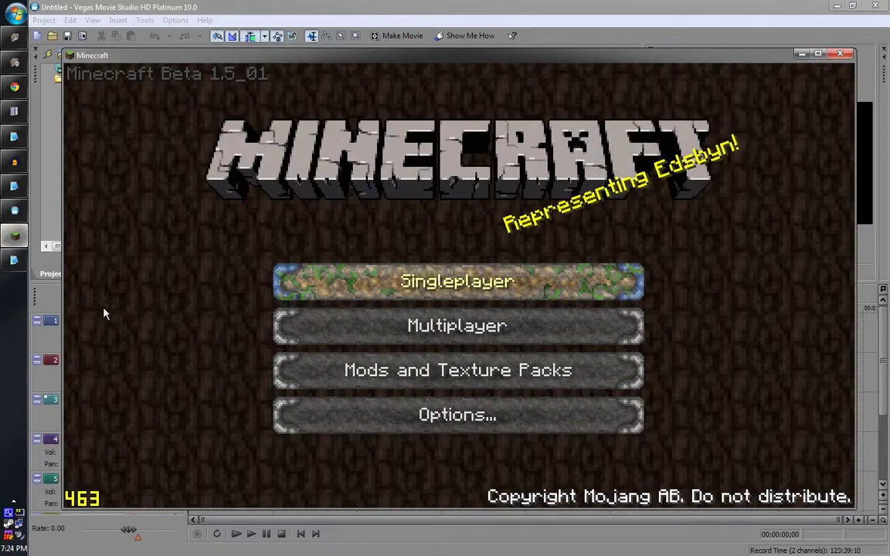
left_click(297, 425)
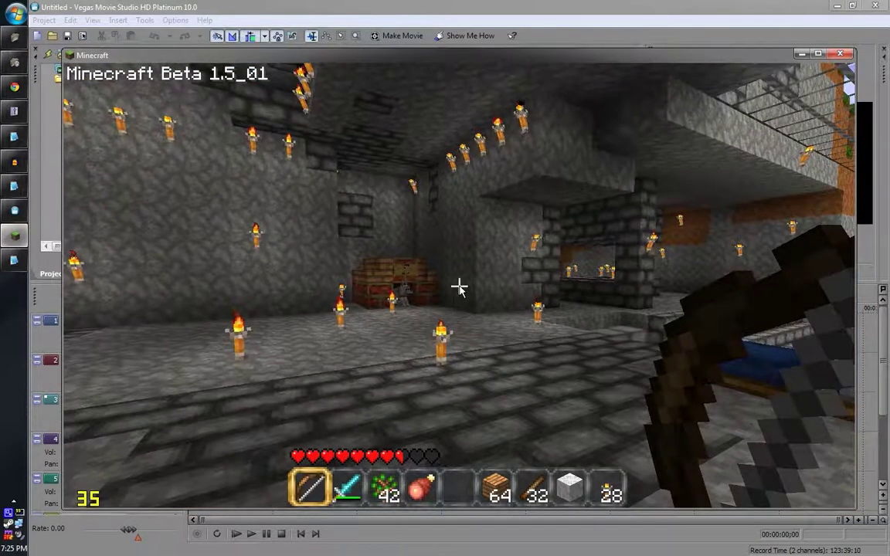
Walk up to the Wolve Den in the cave and record a short test clip of the wolf with Fraps.
key("w")
key("w")
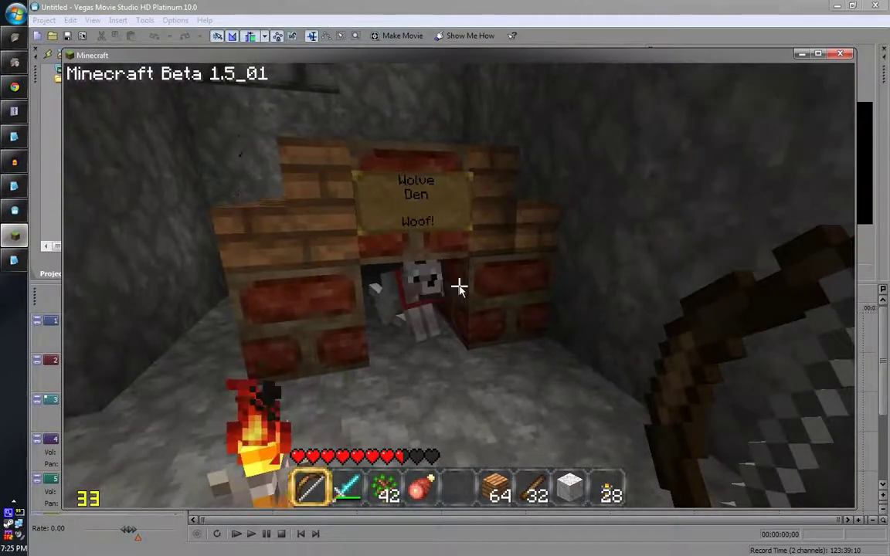
key("w")
key("w")
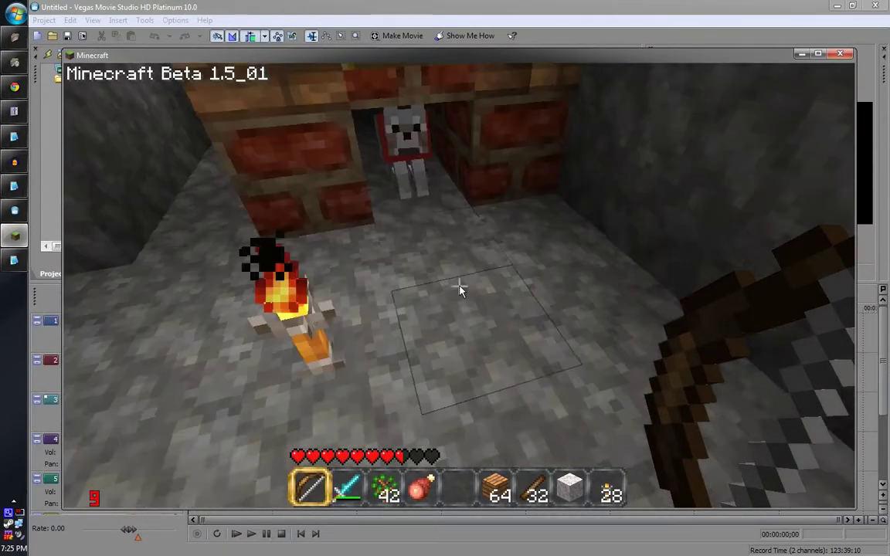
left_click(458, 287)
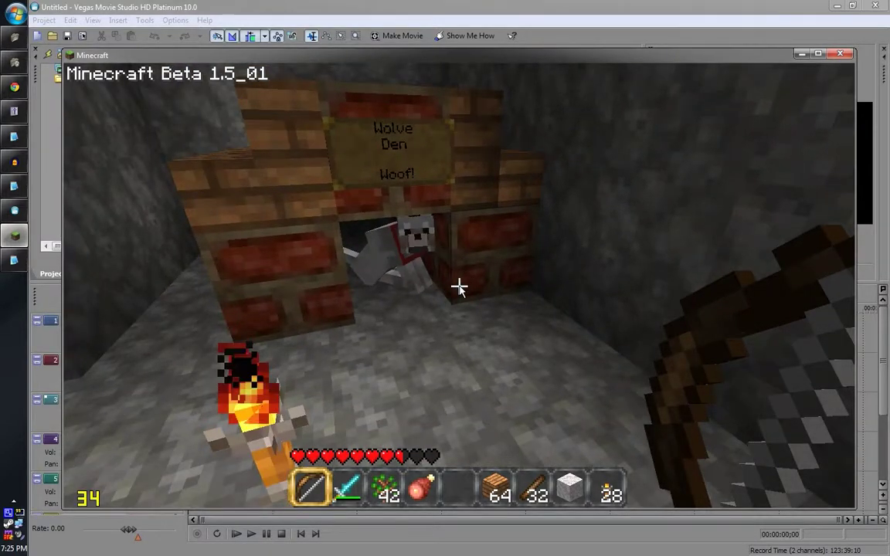
Save the world, quit to the title screen and close Minecraft.
key("Escape")
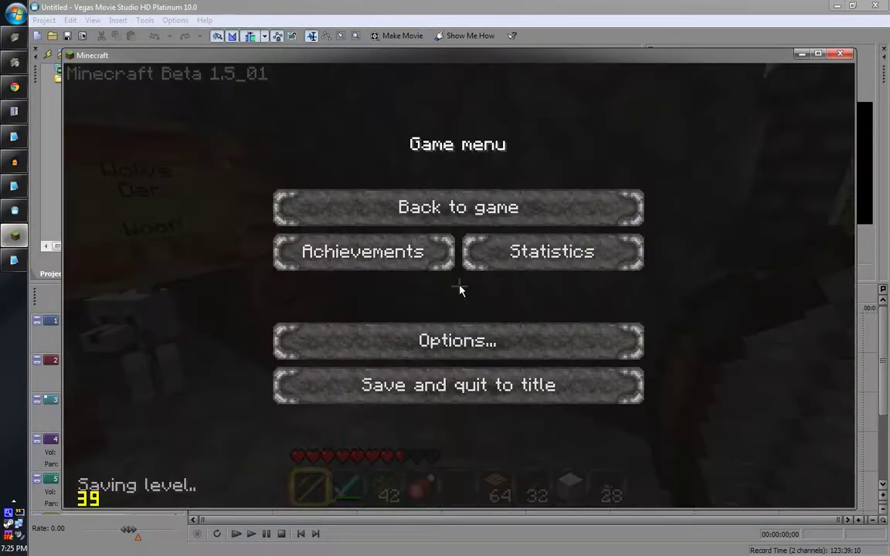
left_click(453, 384)
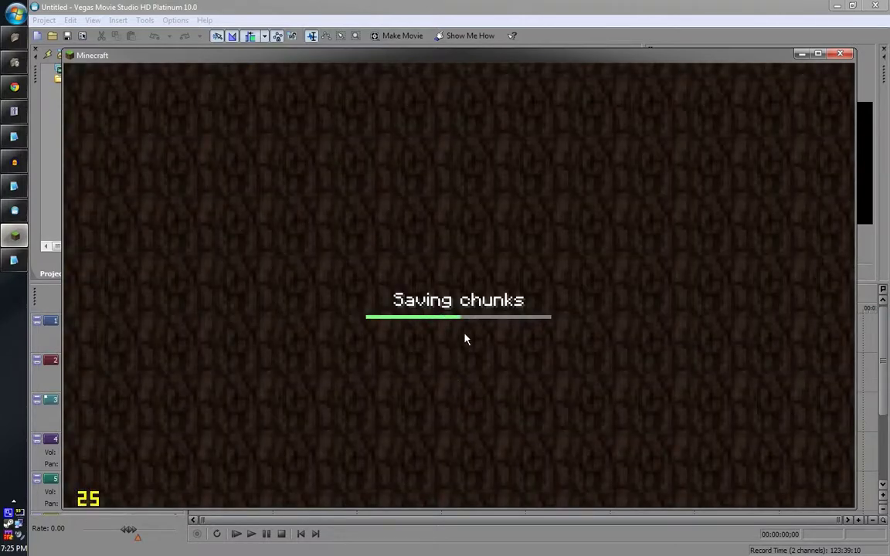
left_click(840, 56)
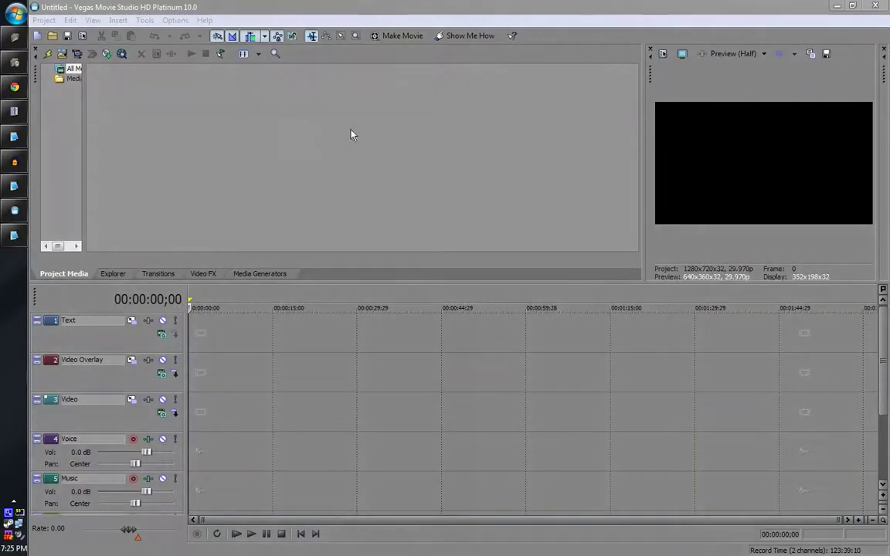